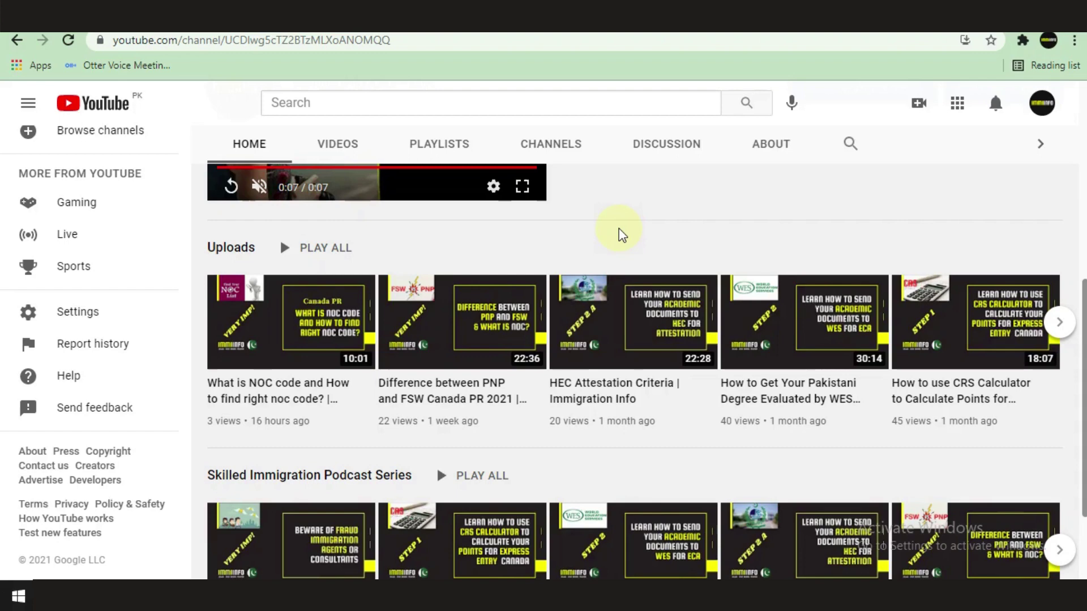
pyautogui.scroll(-2, 625, 243)
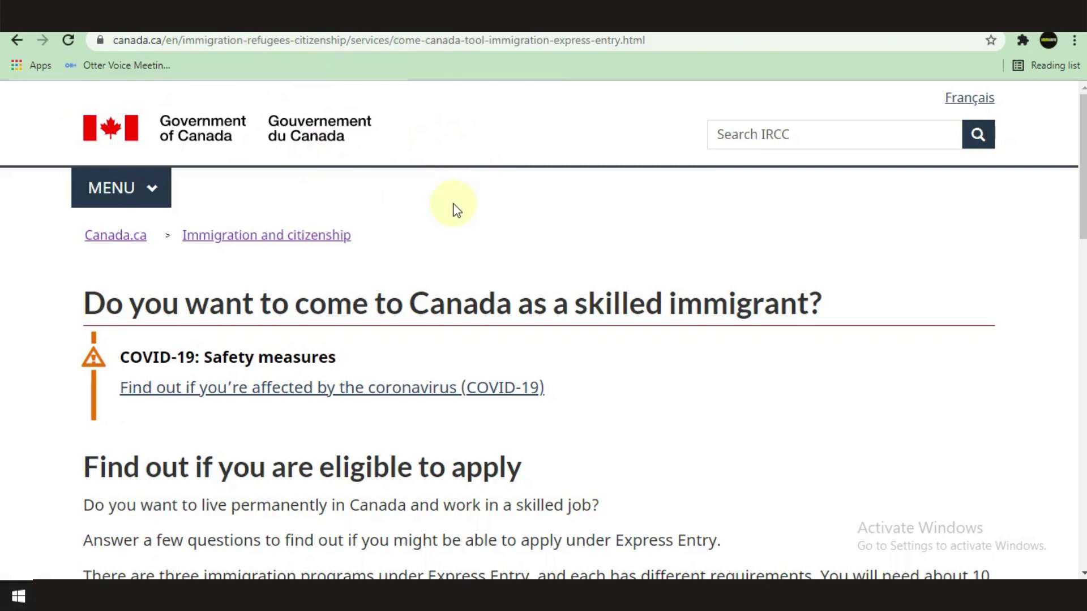
# Start the eligibility check from the government's skilled immigrant information page.
pyautogui.scroll(-12, 456, 210)
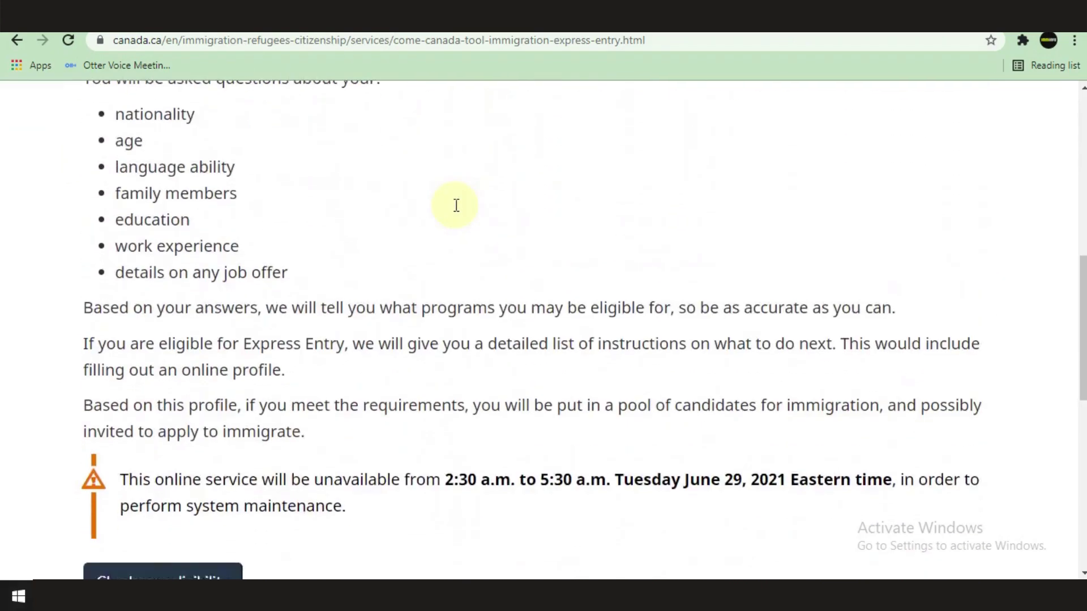
pyautogui.scroll(-1, 457, 212)
pyautogui.click(234, 347)
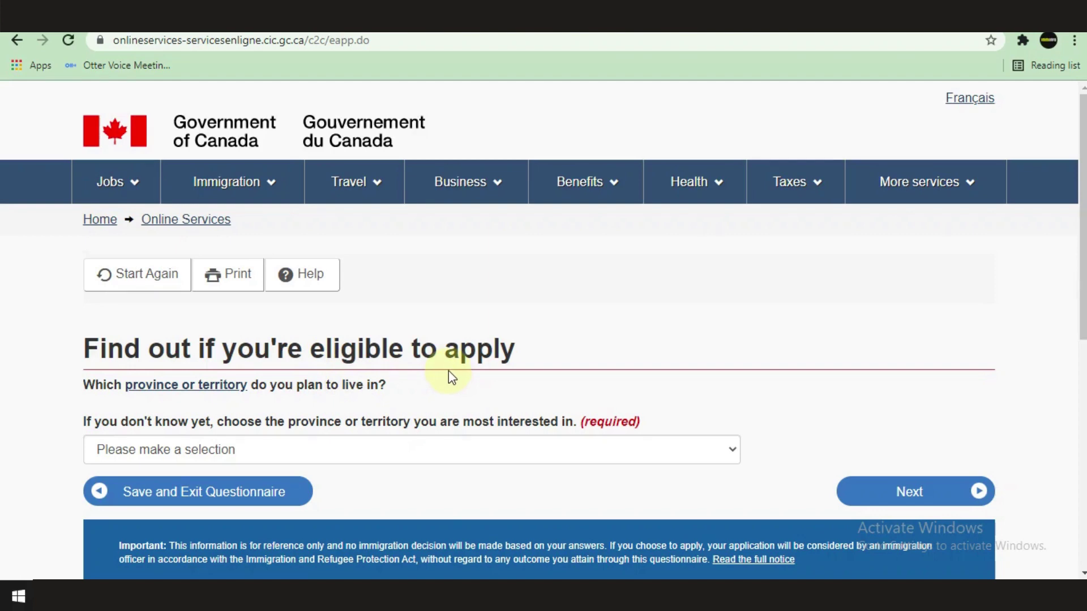
# Choose Ontario as the province or territory to live in and continue to the following question.
pyautogui.scroll(-3, 388, 327)
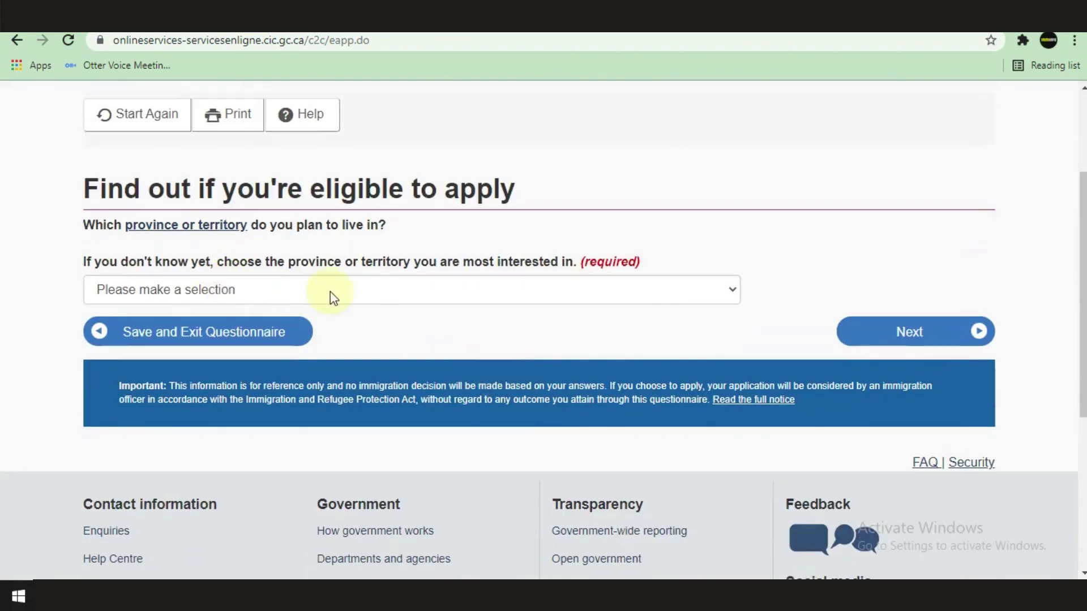
pyautogui.click(440, 290)
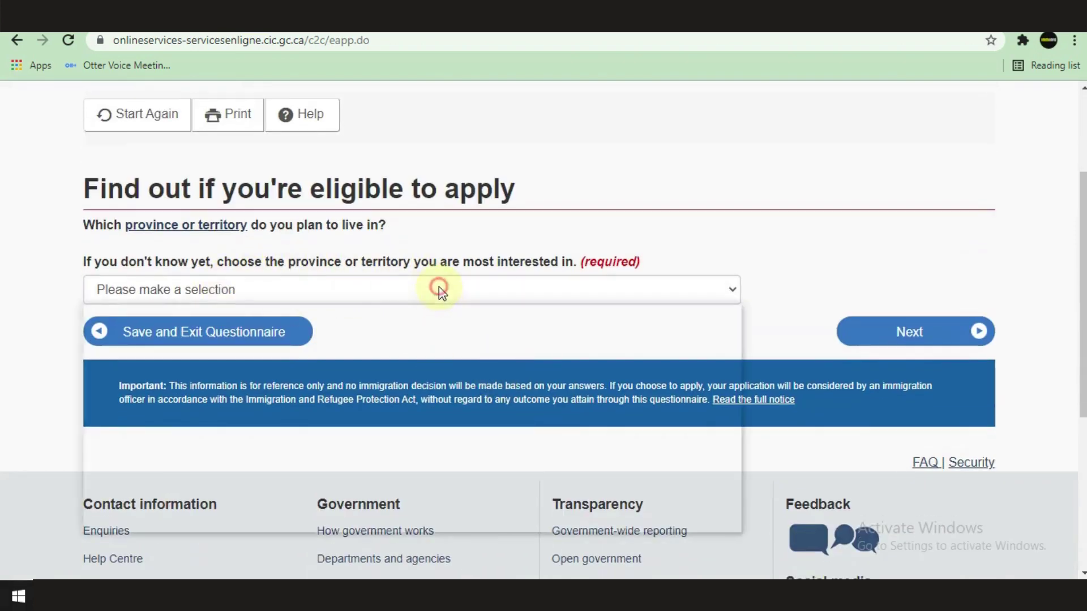
pyautogui.click(171, 457)
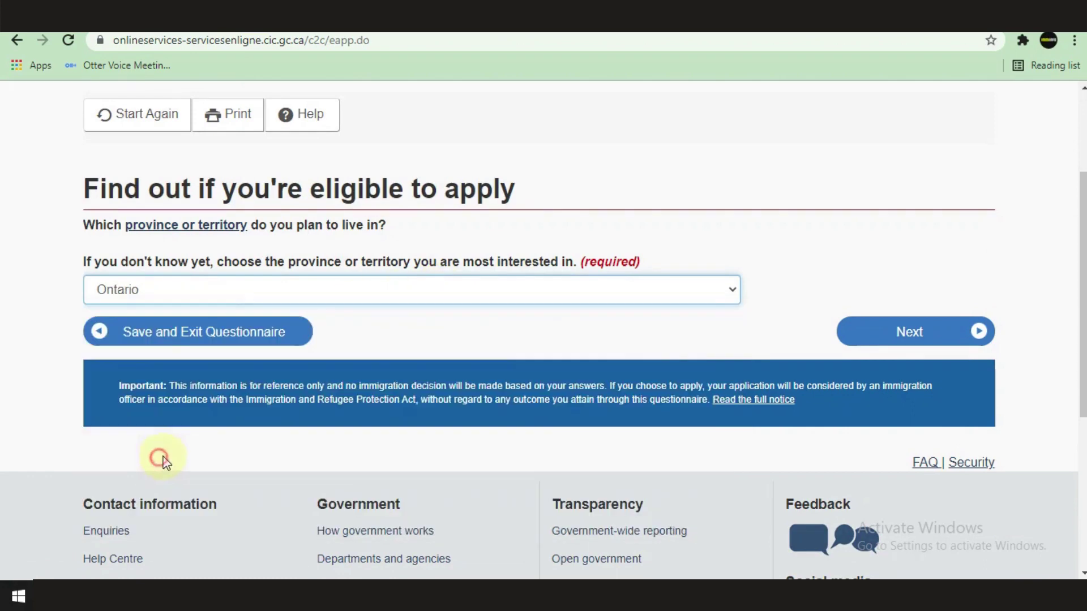
pyautogui.click(902, 337)
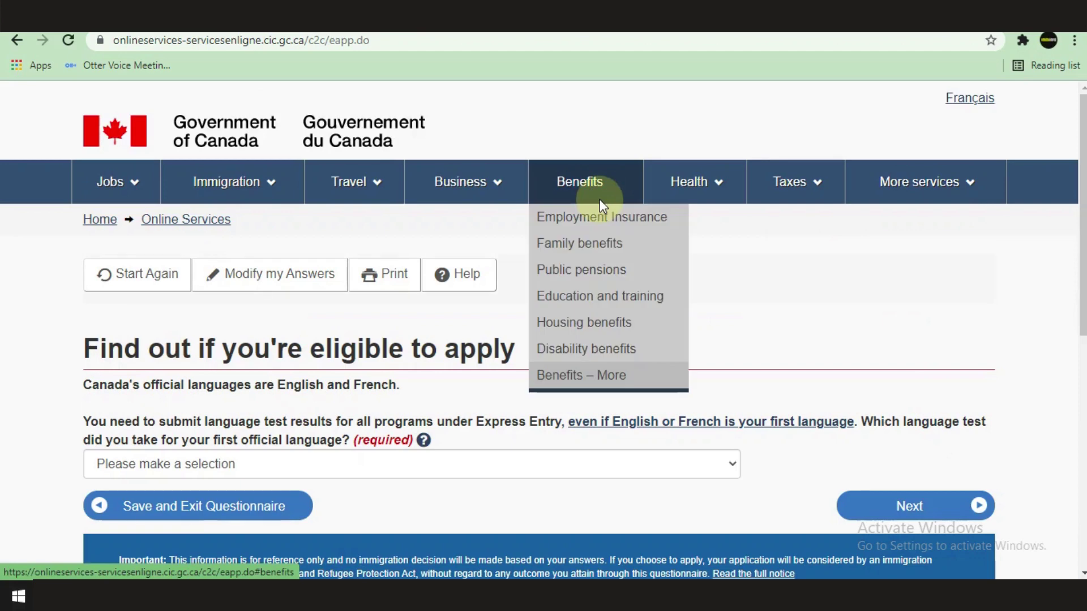
# Select IELTS as the language test taken for the first official language and continue.
pyautogui.scroll(-1, 736, 430)
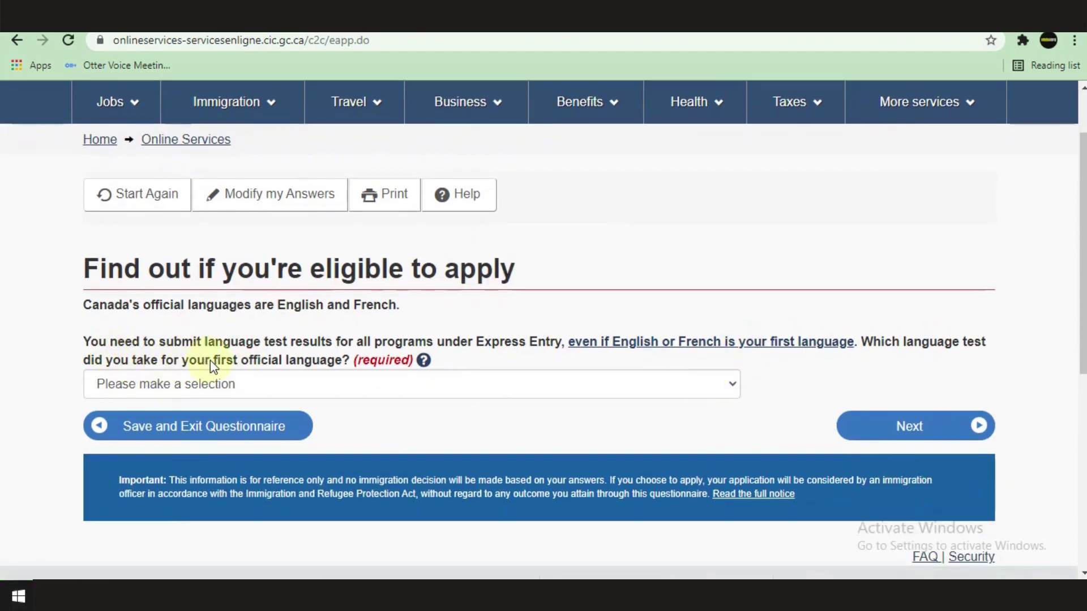
pyautogui.click(392, 391)
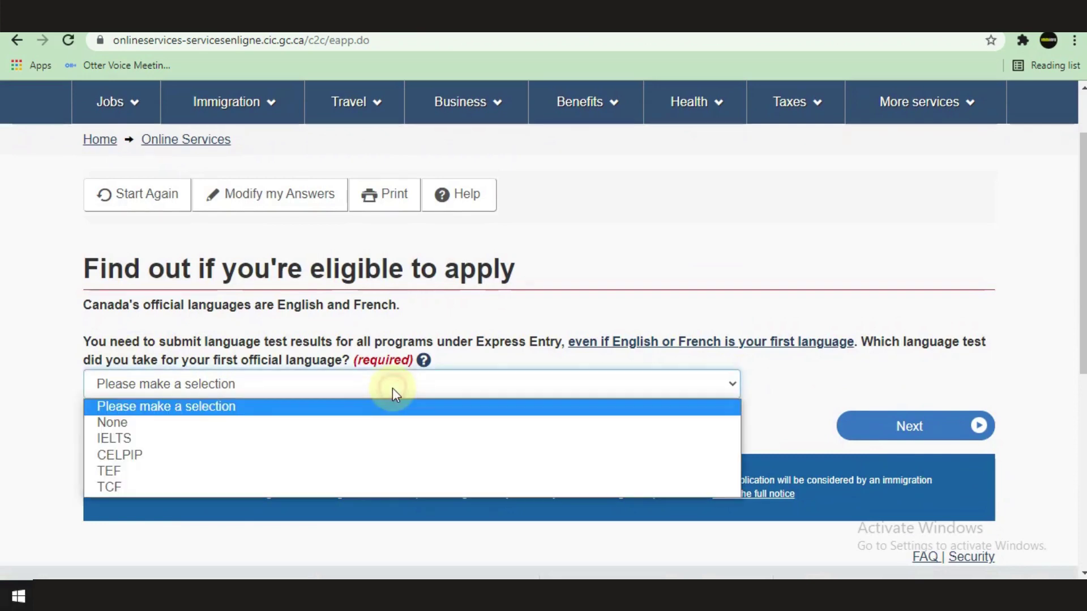
pyautogui.click(217, 440)
pyautogui.click(902, 426)
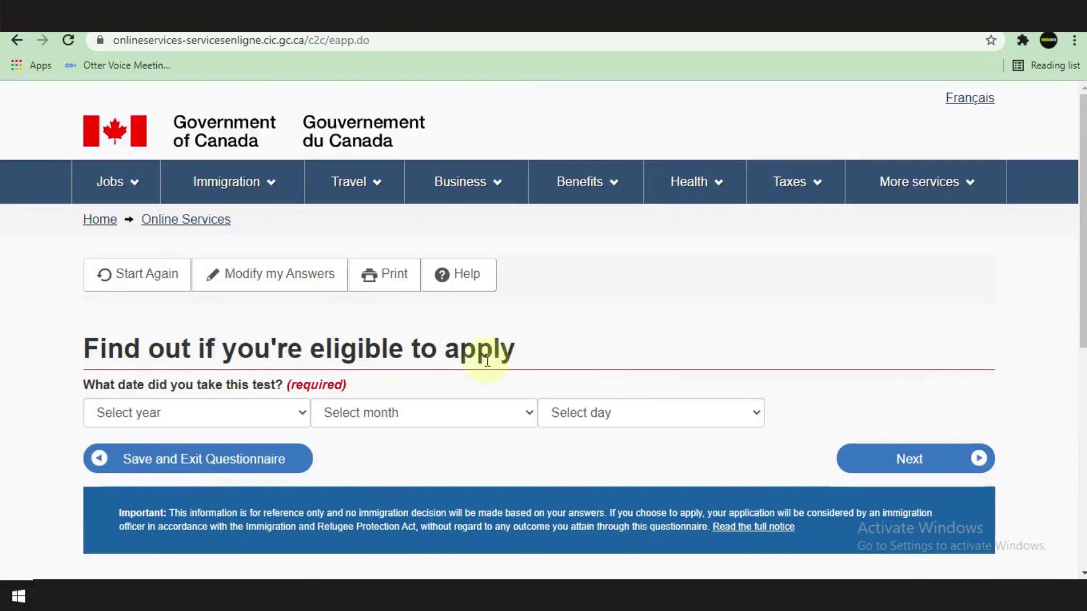
# Set the language test date to 14 January 2021 and continue.
pyautogui.click(235, 423)
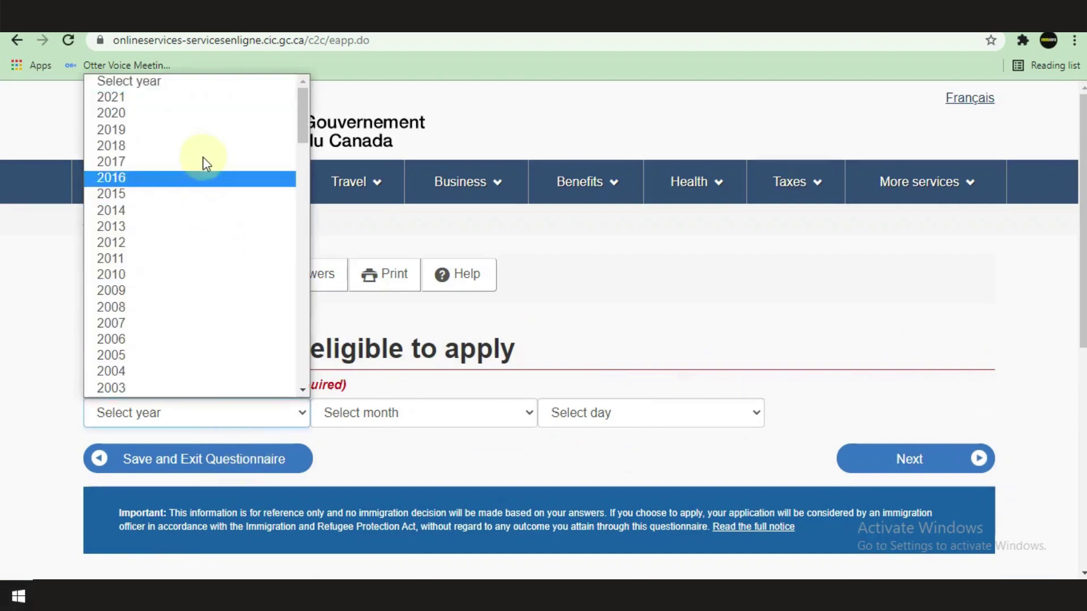
pyautogui.click(179, 98)
pyautogui.click(456, 413)
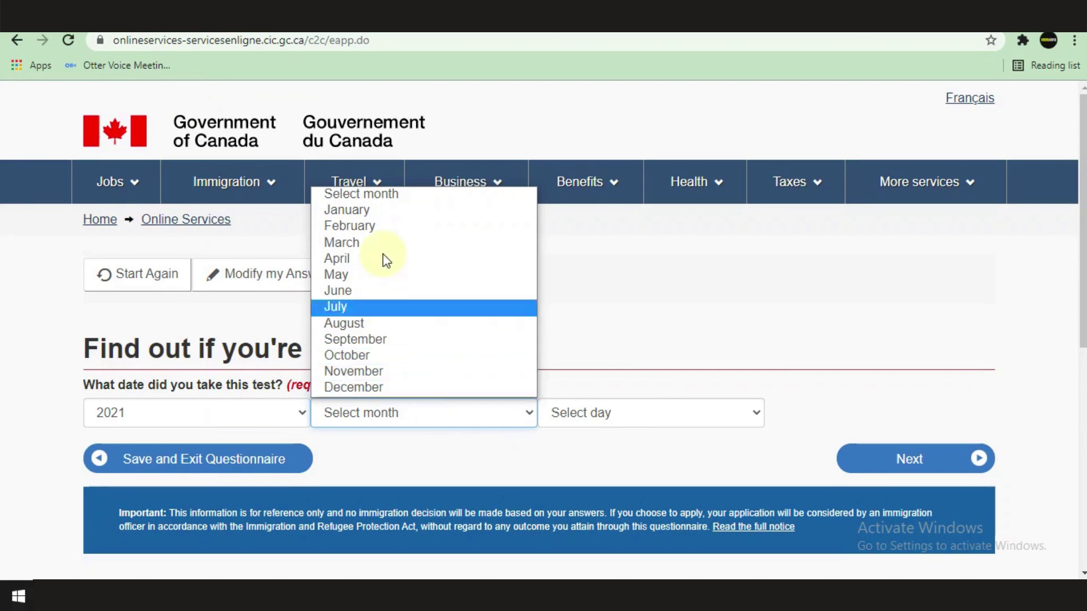
pyautogui.click(376, 209)
pyautogui.click(618, 413)
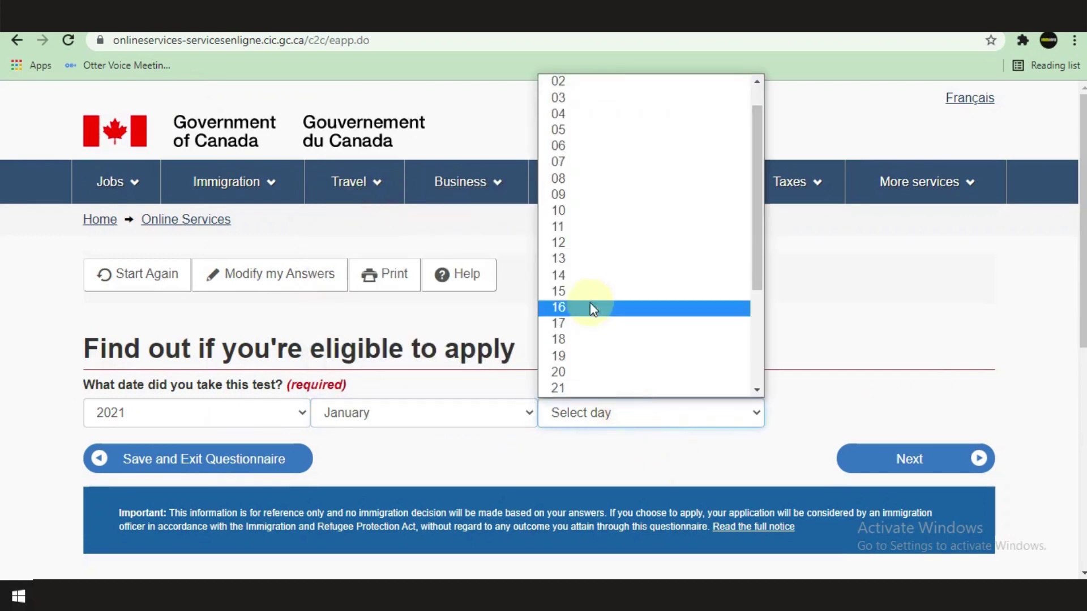
pyautogui.click(589, 274)
pyautogui.click(864, 462)
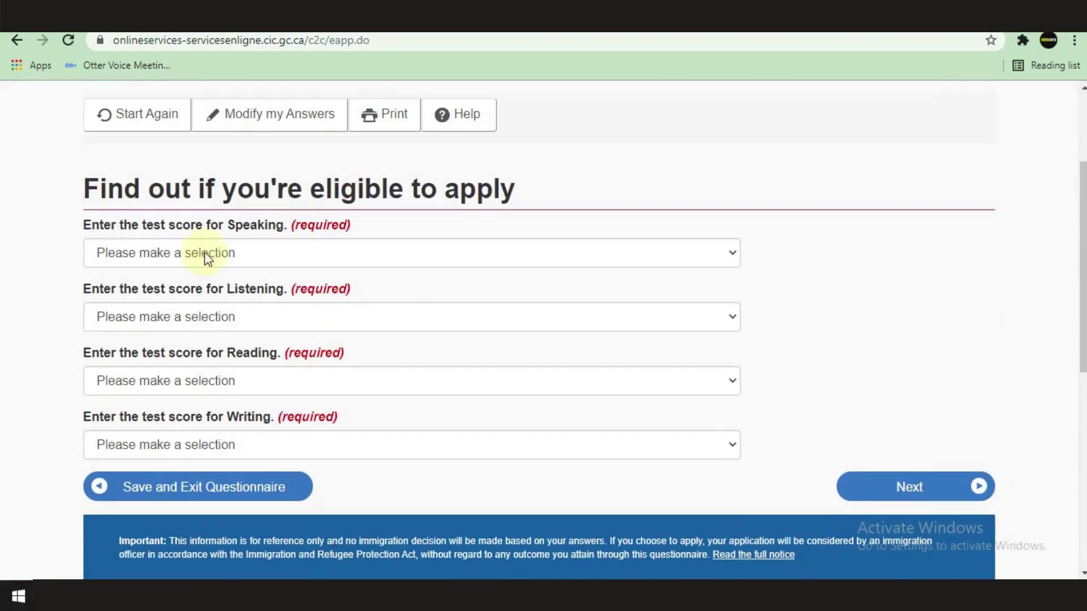
# Enter the test scores Speaking 7, Listening 8, Reading 7 and Writing 7, and submit them.
pyautogui.click(223, 252)
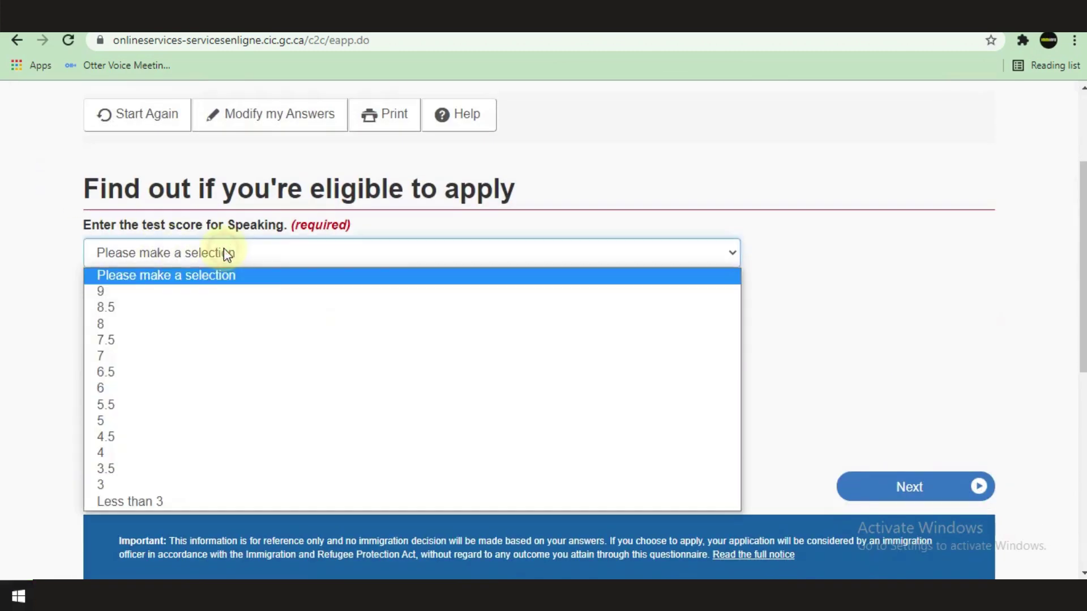
pyautogui.click(139, 356)
pyautogui.click(157, 317)
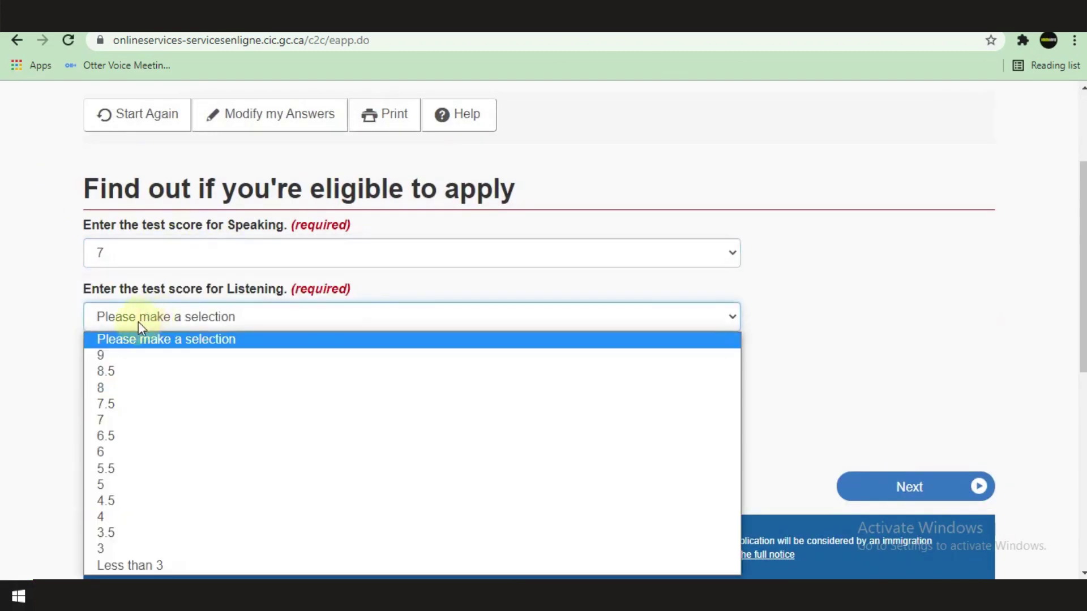
pyautogui.click(119, 389)
pyautogui.click(167, 385)
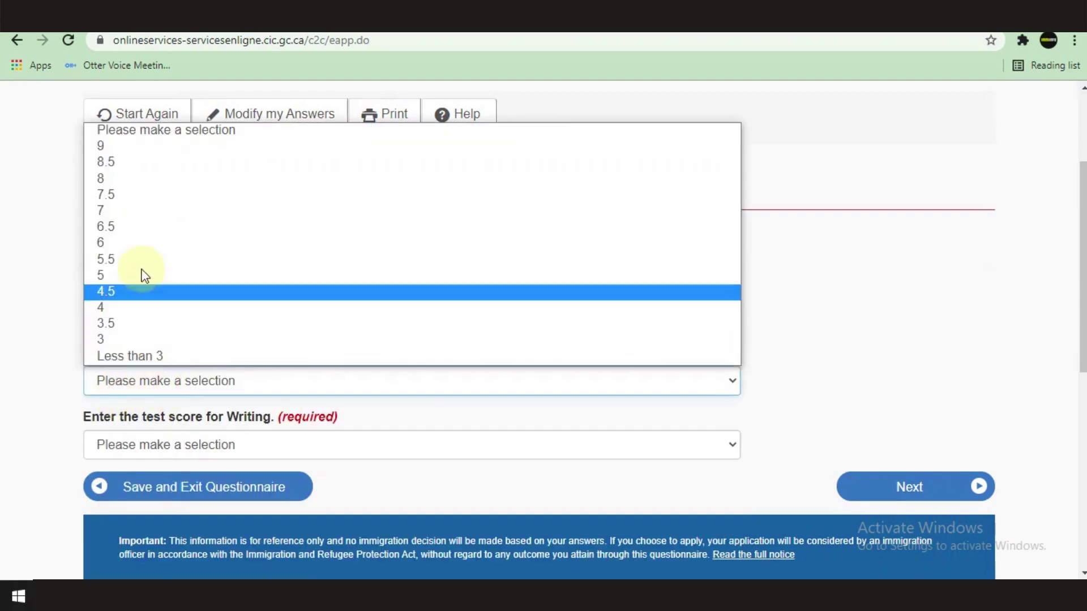
pyautogui.click(139, 210)
pyautogui.click(165, 441)
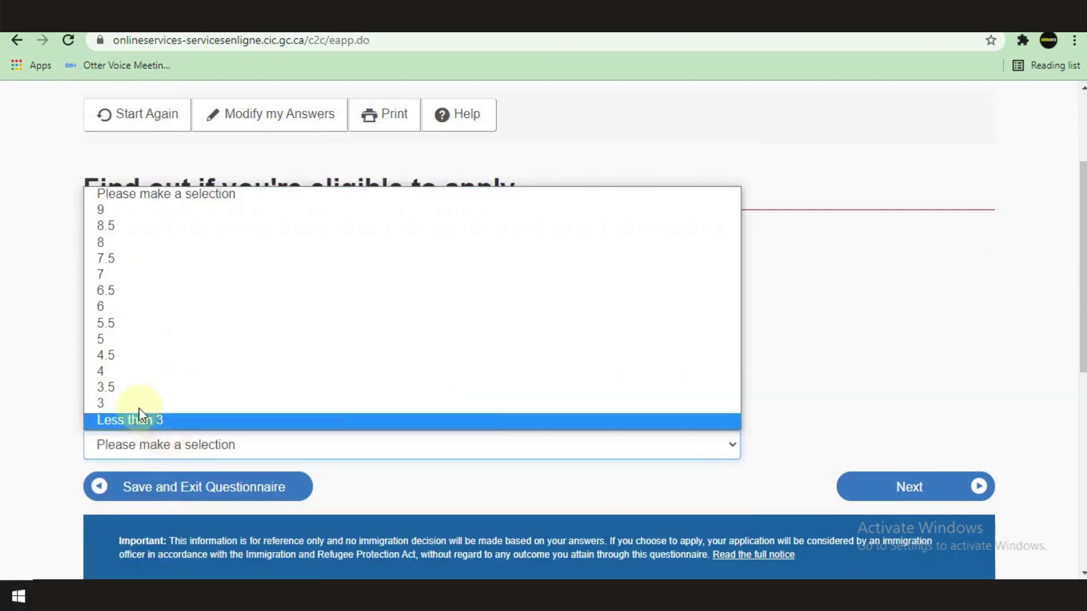
pyautogui.click(129, 274)
pyautogui.click(849, 492)
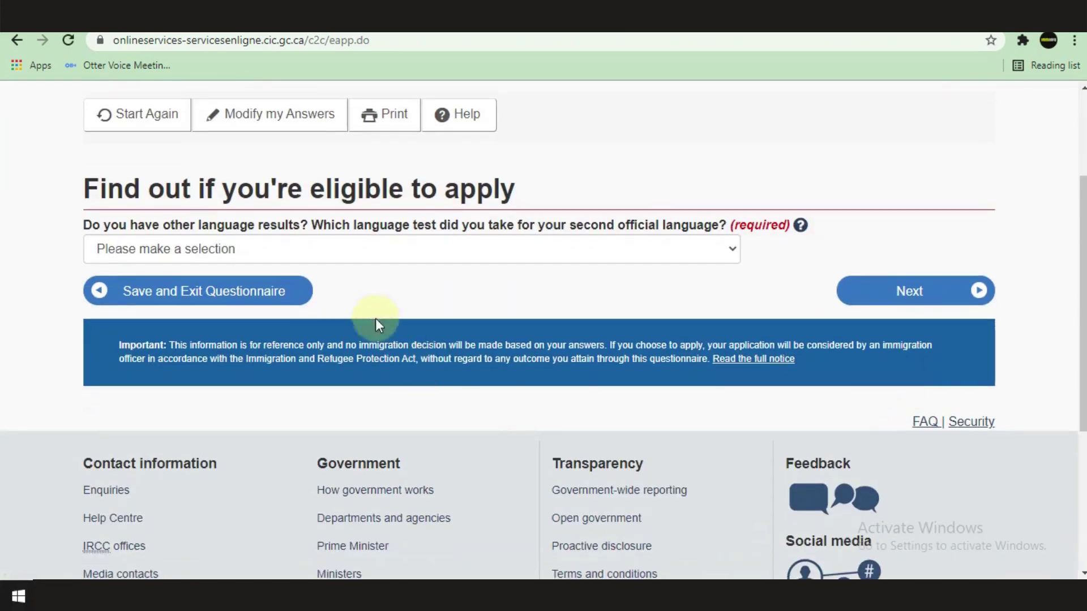
# Answer None for the second official language test and continue.
pyautogui.click(361, 249)
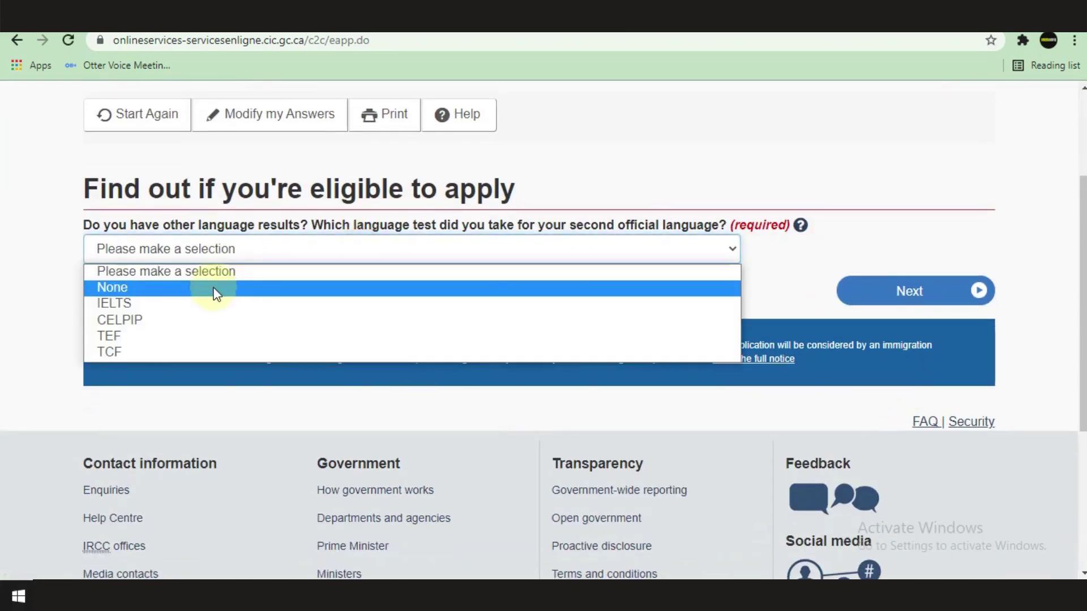
pyautogui.click(213, 287)
pyautogui.click(907, 293)
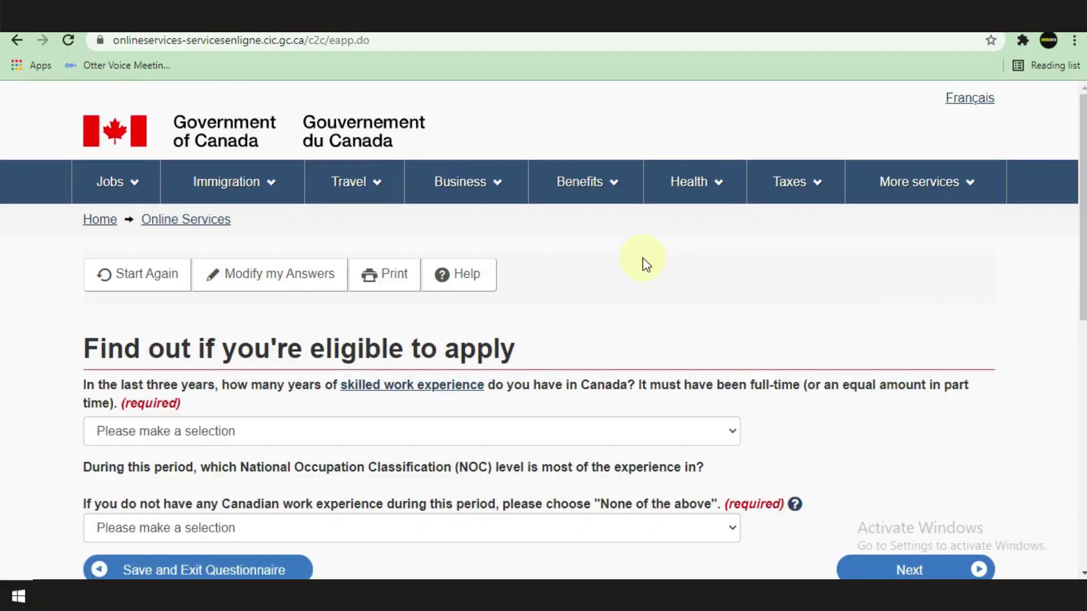
# Set skilled work experience in Canada to None and its NOC level to None of the above, and continue.
pyautogui.scroll(-1, 656, 291)
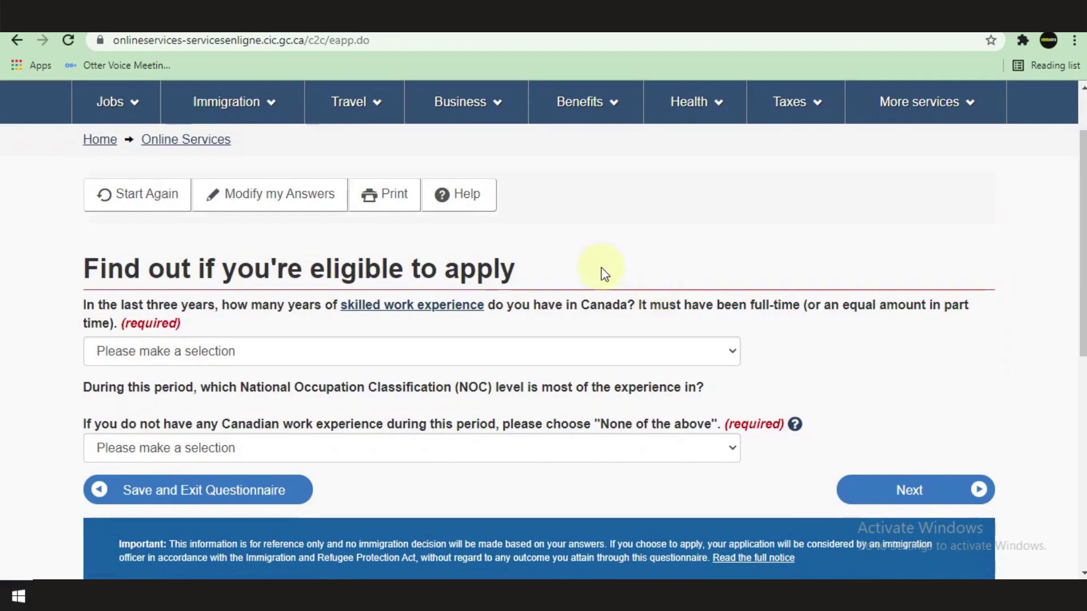
pyautogui.click(371, 351)
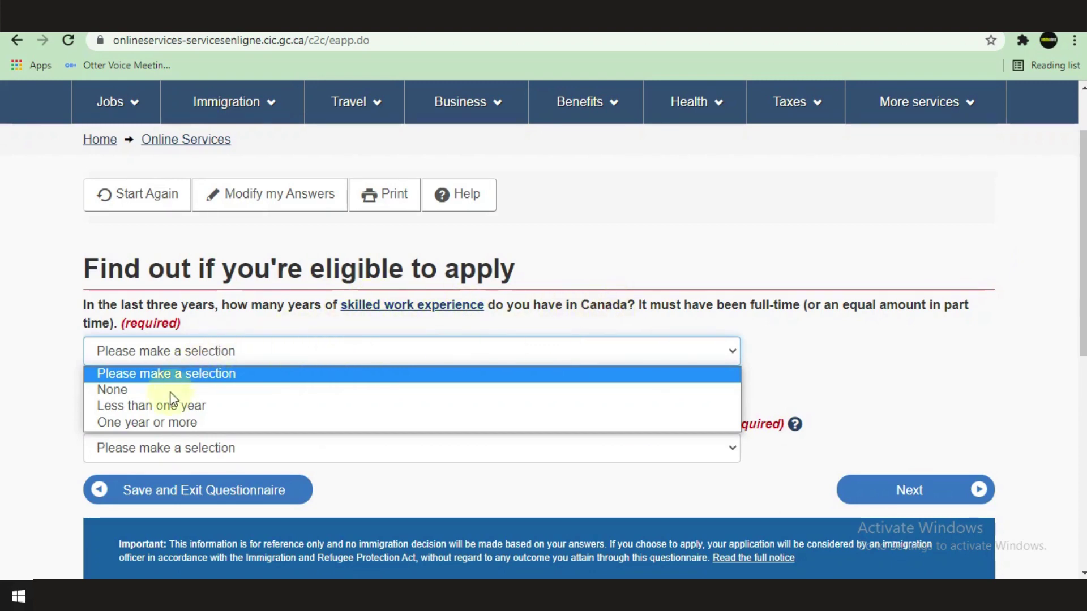
pyautogui.click(274, 389)
pyautogui.click(326, 447)
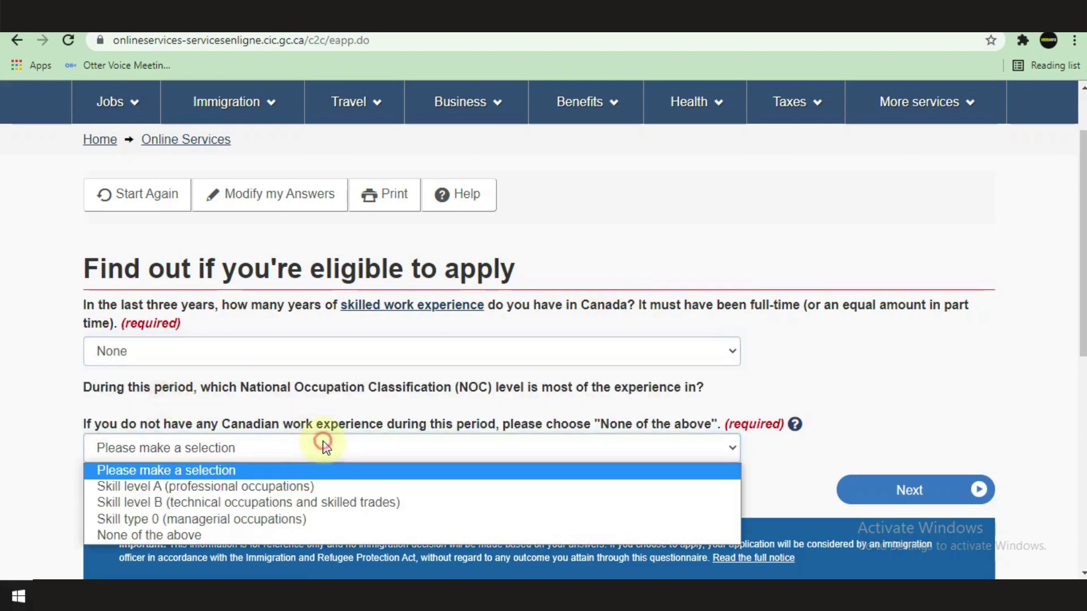
pyautogui.click(160, 535)
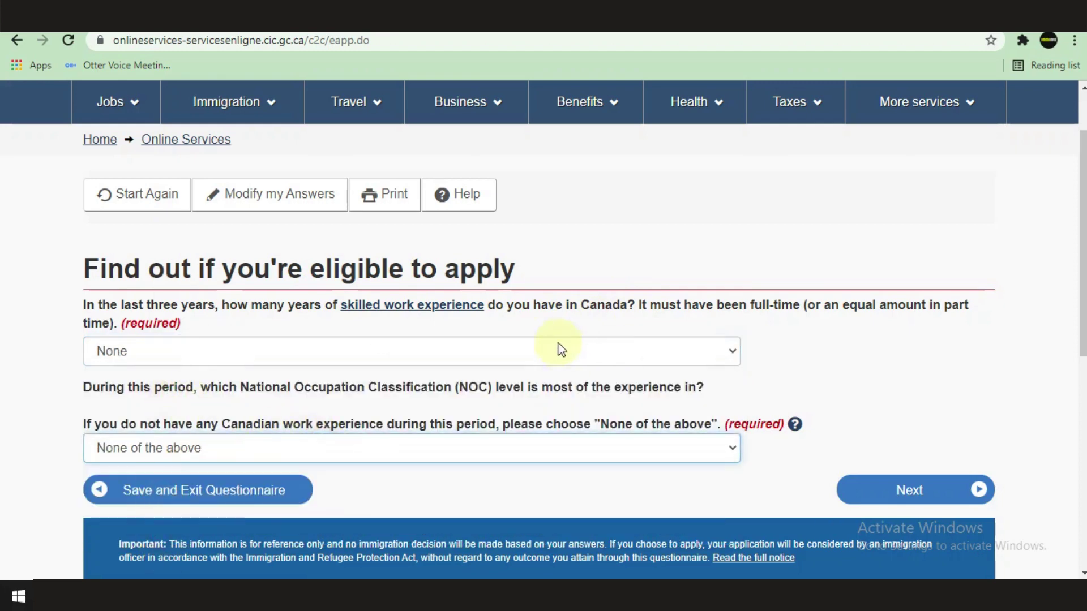
pyautogui.click(872, 501)
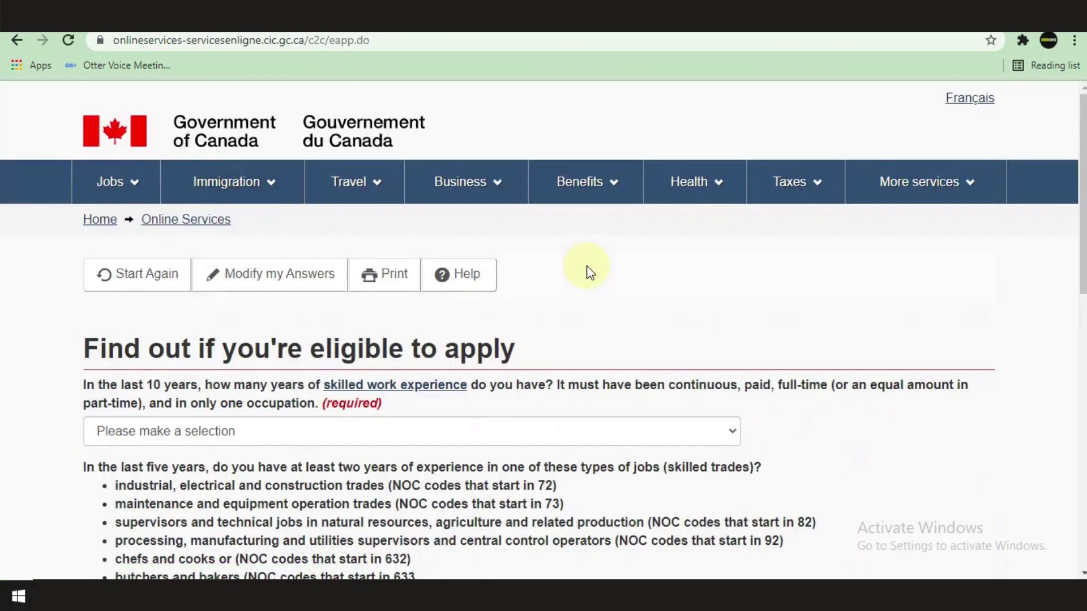
# Set skilled work experience in the last 10 years to Six or more and skilled trades experience to Two or more years, and continue.
pyautogui.scroll(-1, 588, 272)
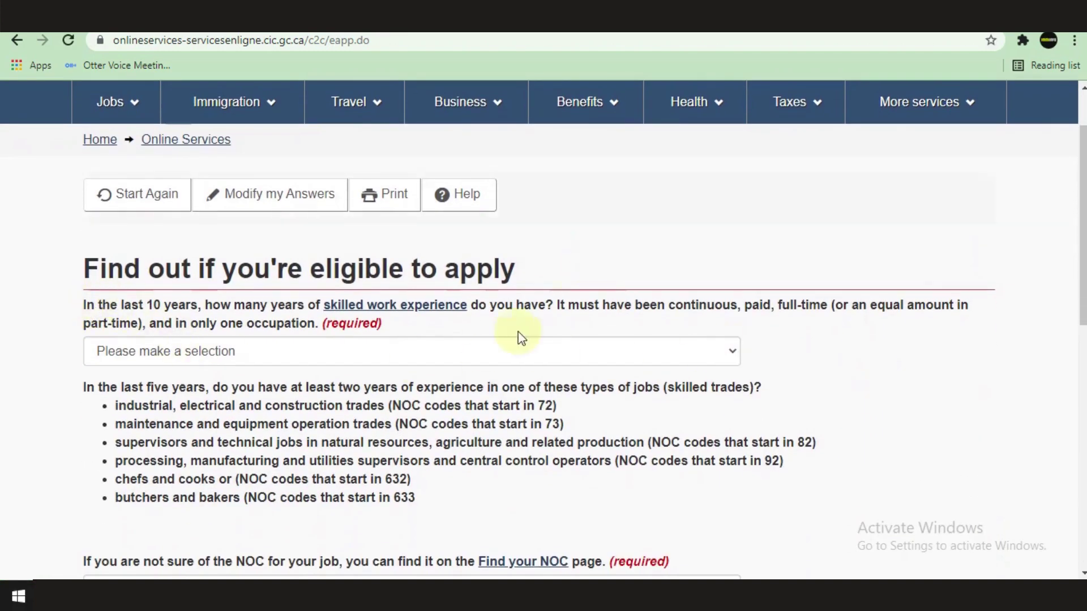
pyautogui.click(615, 362)
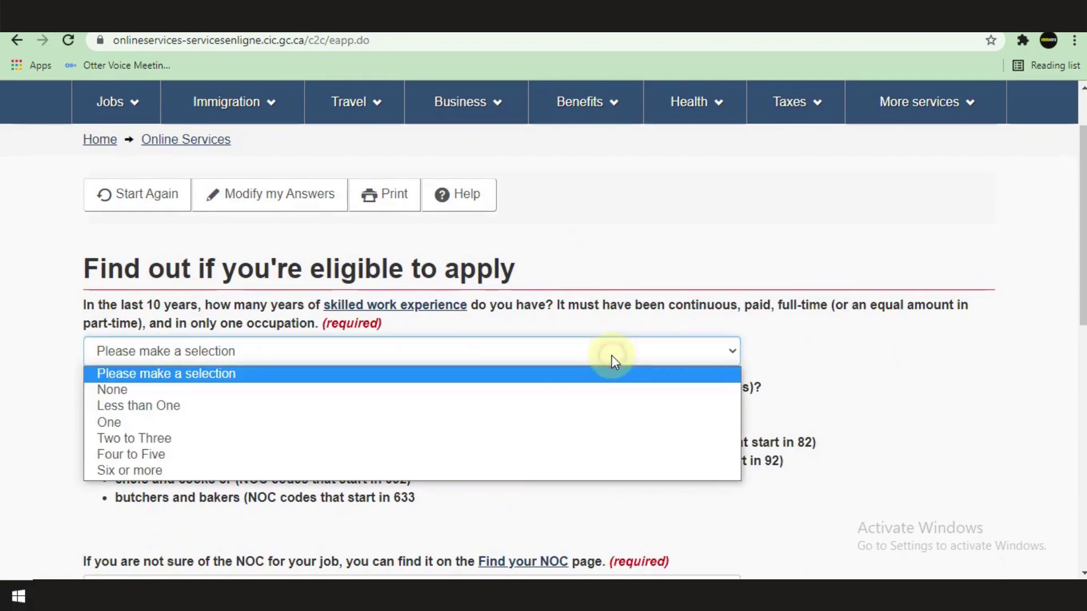
pyautogui.click(178, 476)
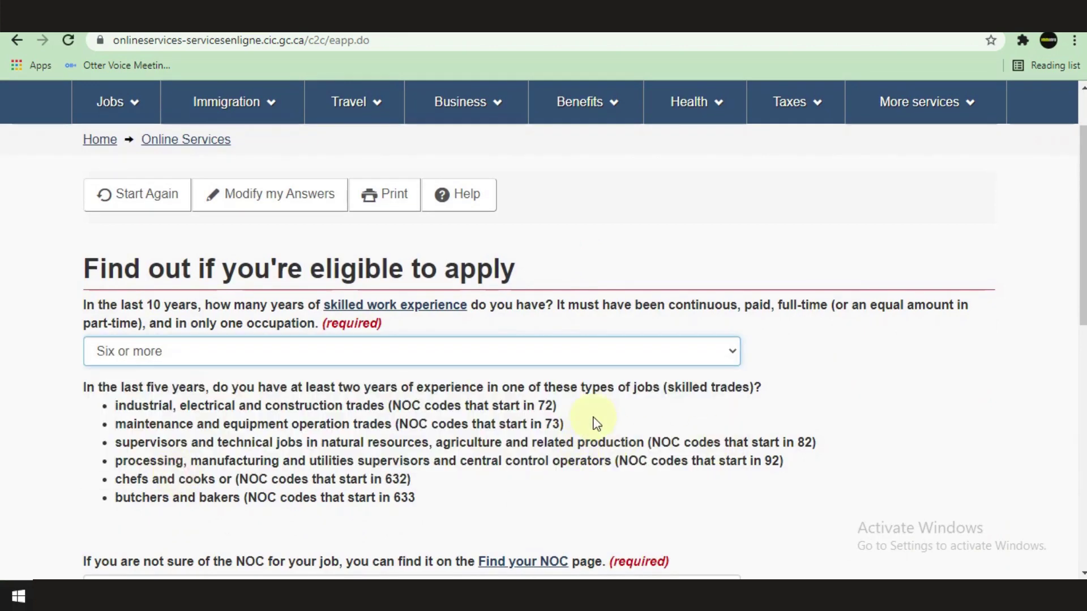
pyautogui.scroll(-3, 596, 424)
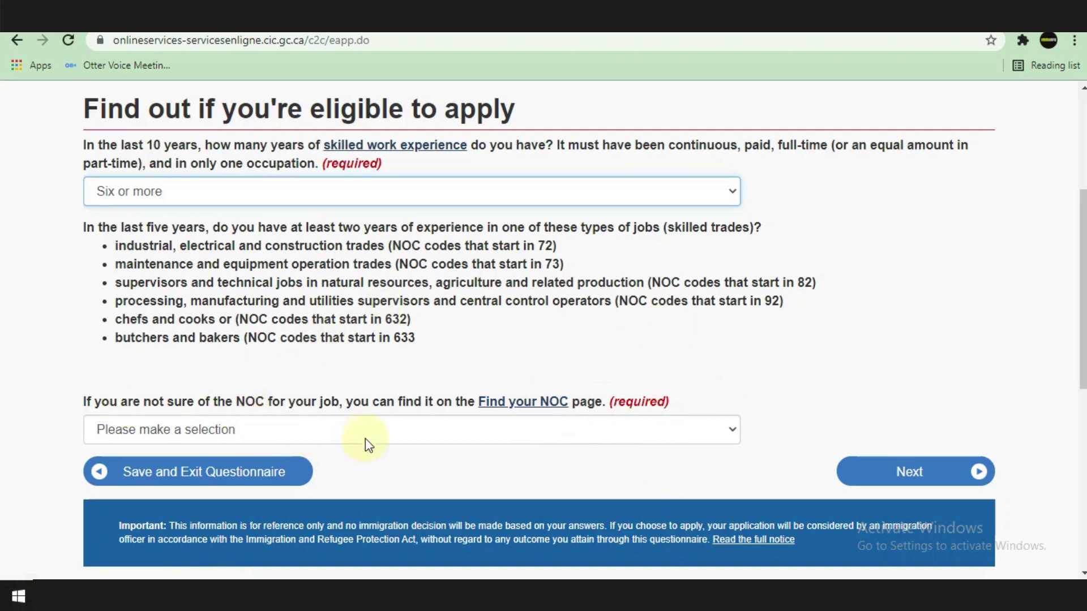
pyautogui.click(414, 429)
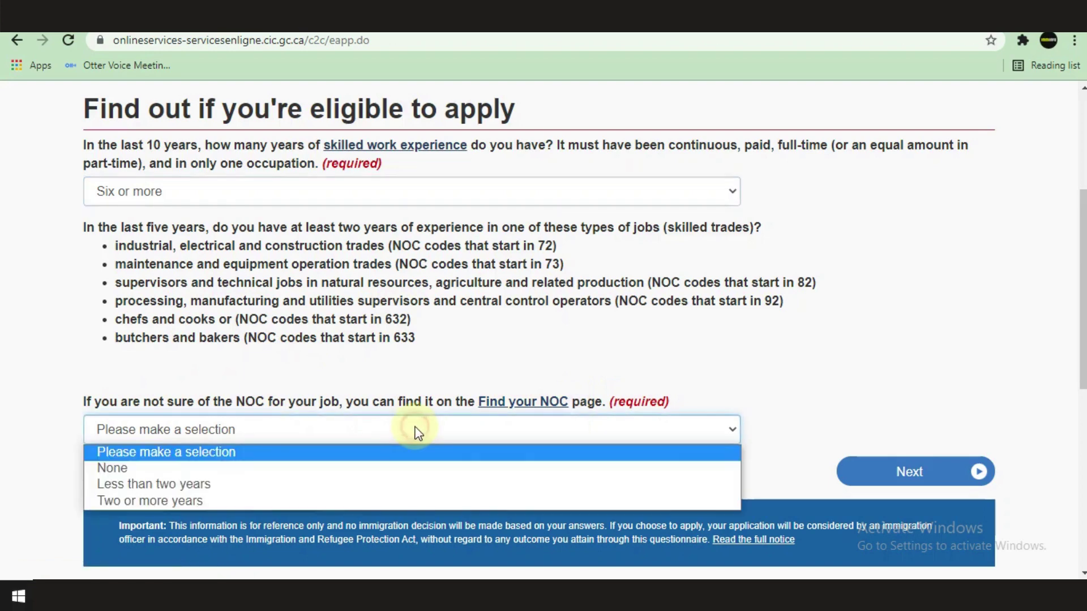
pyautogui.click(252, 501)
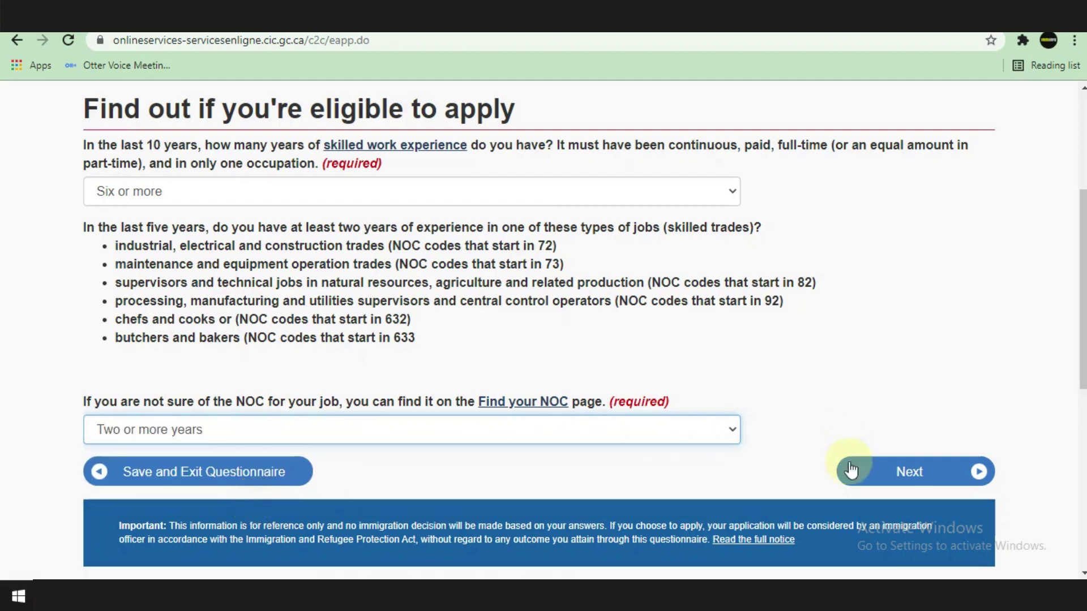
pyautogui.click(884, 474)
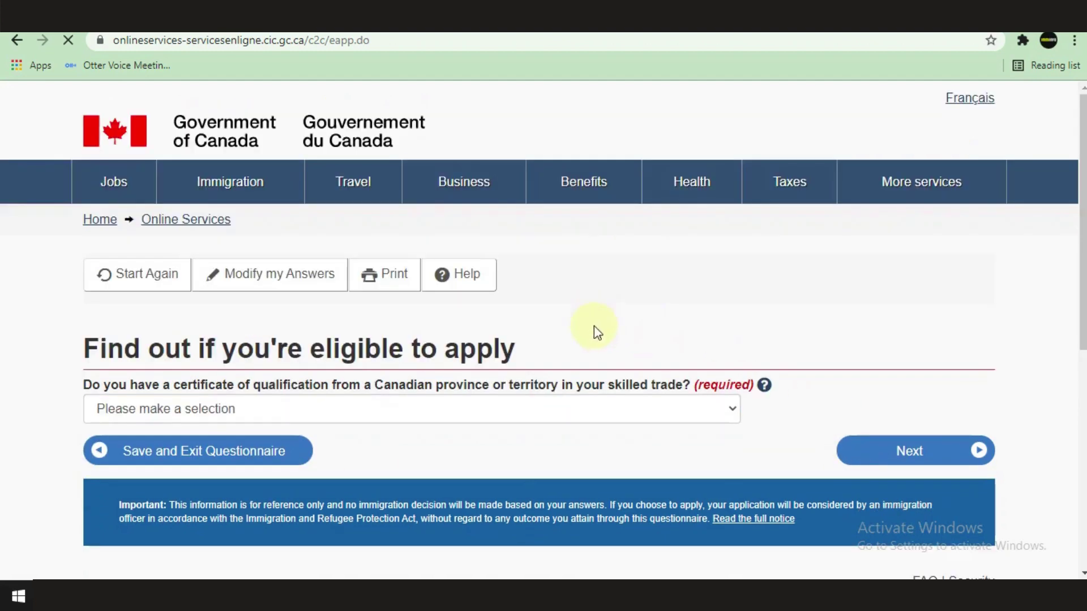
# Answer No to having a Canadian provincial or territorial certificate of qualification in the skilled trade, and continue.
pyautogui.scroll(-1, 326, 269)
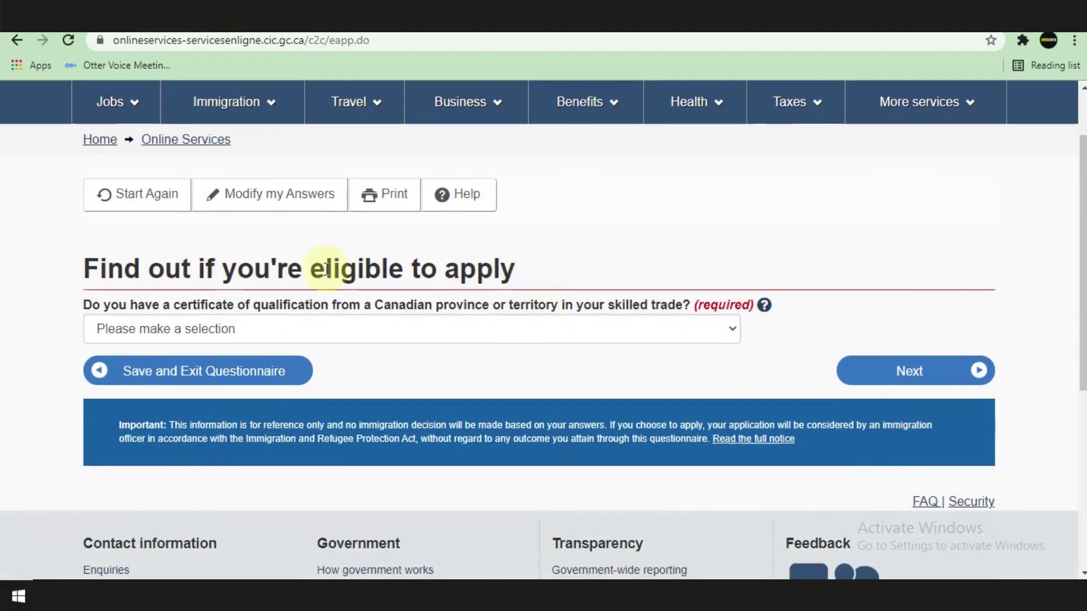
pyautogui.click(504, 335)
pyautogui.click(142, 383)
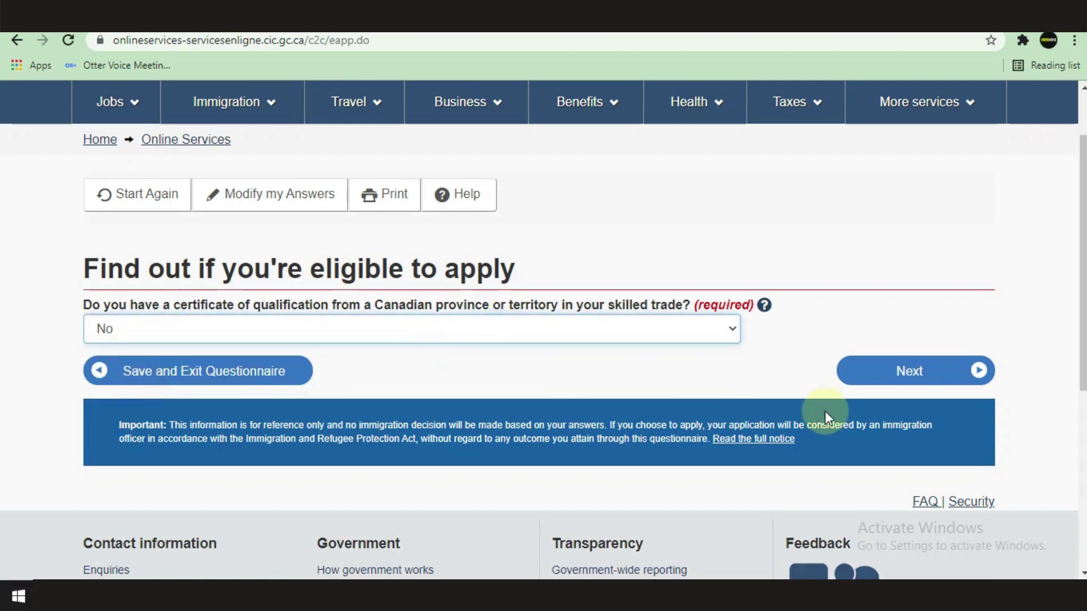
pyautogui.click(884, 377)
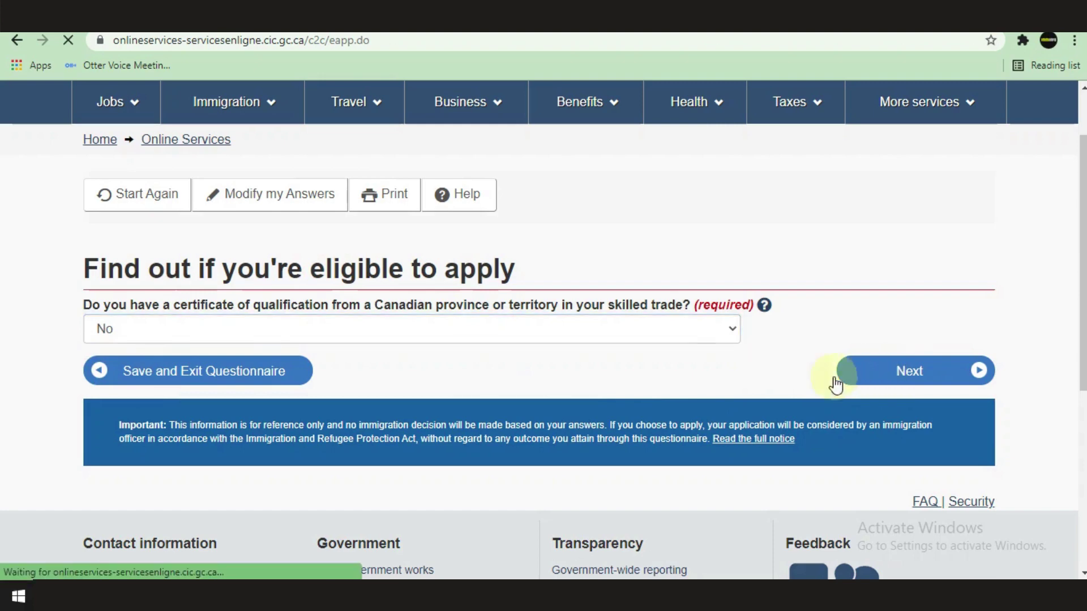
# Set the money brought to Canada to 12,960 - 16,134 and the number of family members to 1, and continue.
pyautogui.scroll(-1, 692, 323)
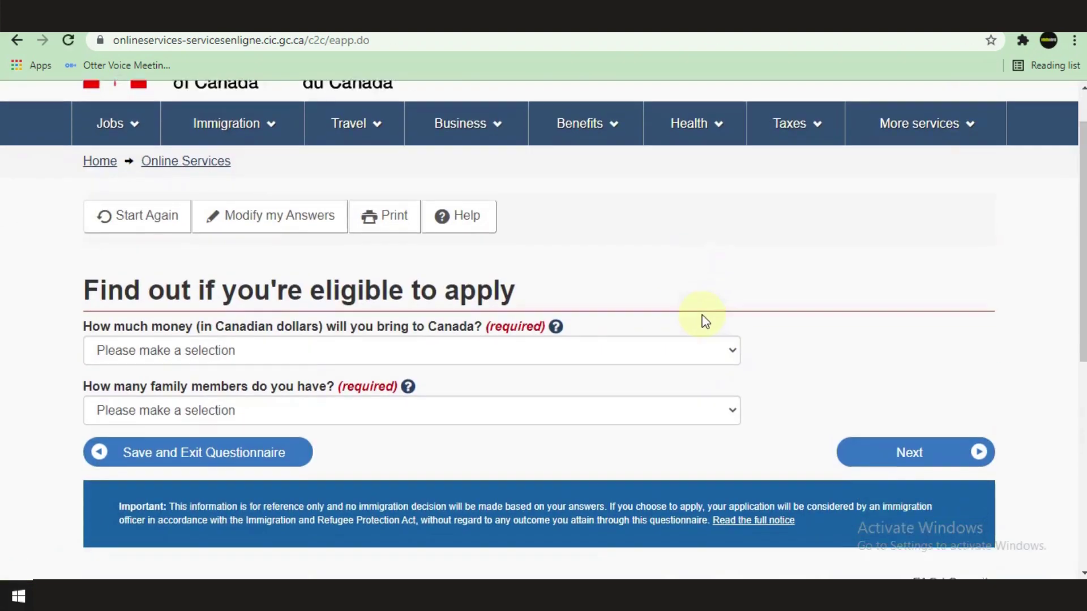
pyautogui.click(280, 331)
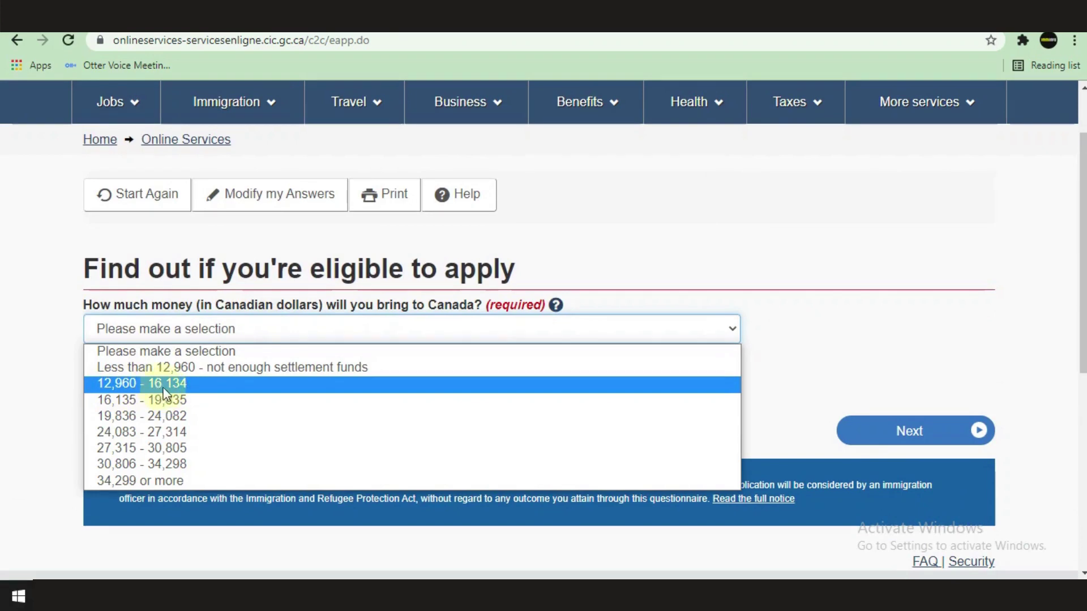
pyautogui.click(193, 392)
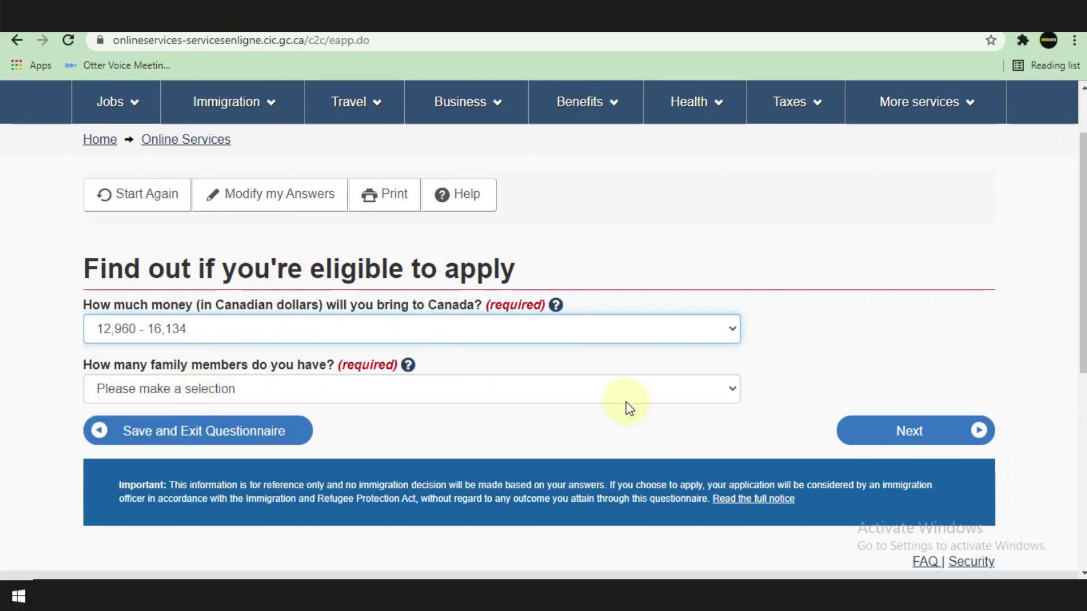
pyautogui.click(411, 391)
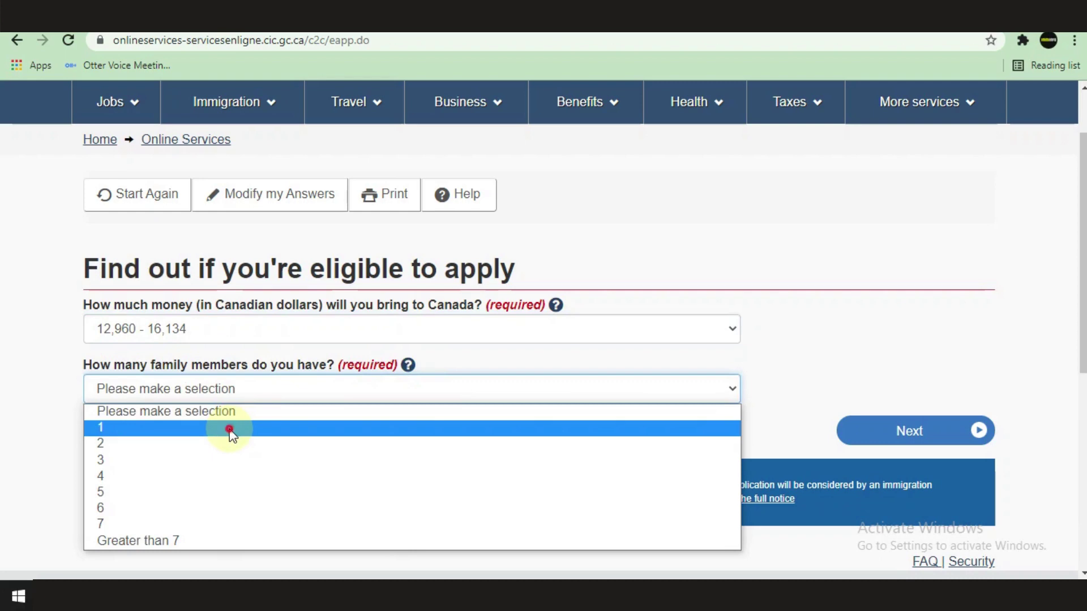
pyautogui.click(229, 428)
pyautogui.click(880, 430)
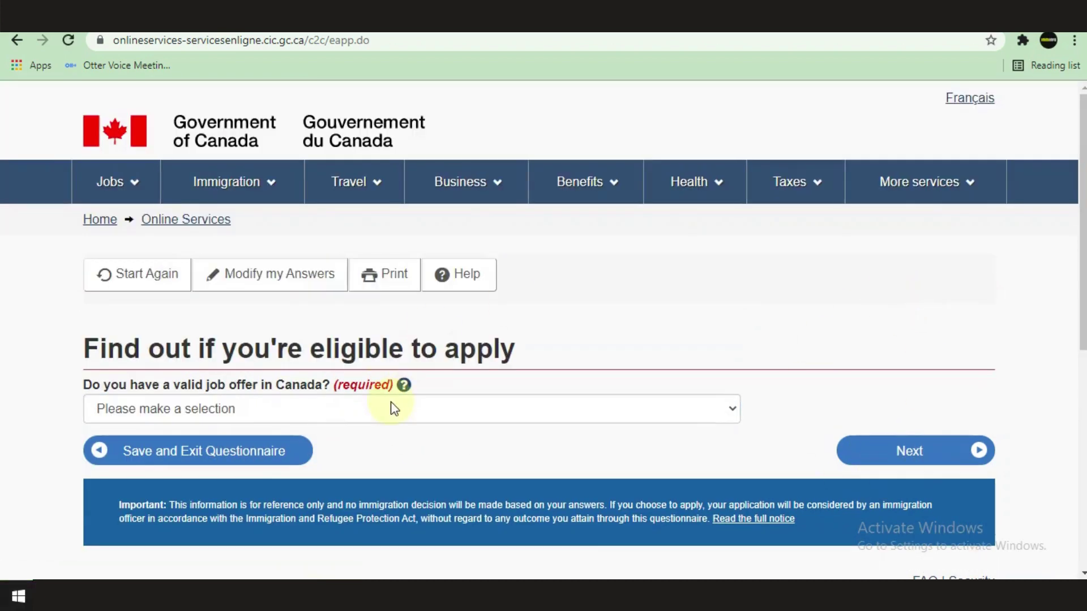
# Answer No to having a valid job offer in Canada, and continue.
pyautogui.click(243, 409)
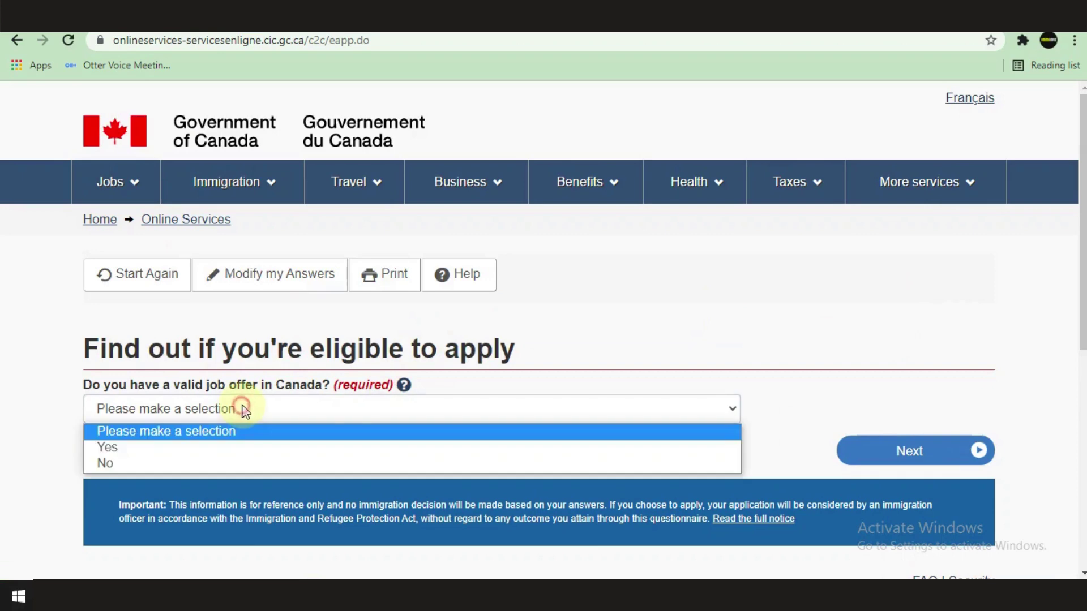
pyautogui.click(127, 461)
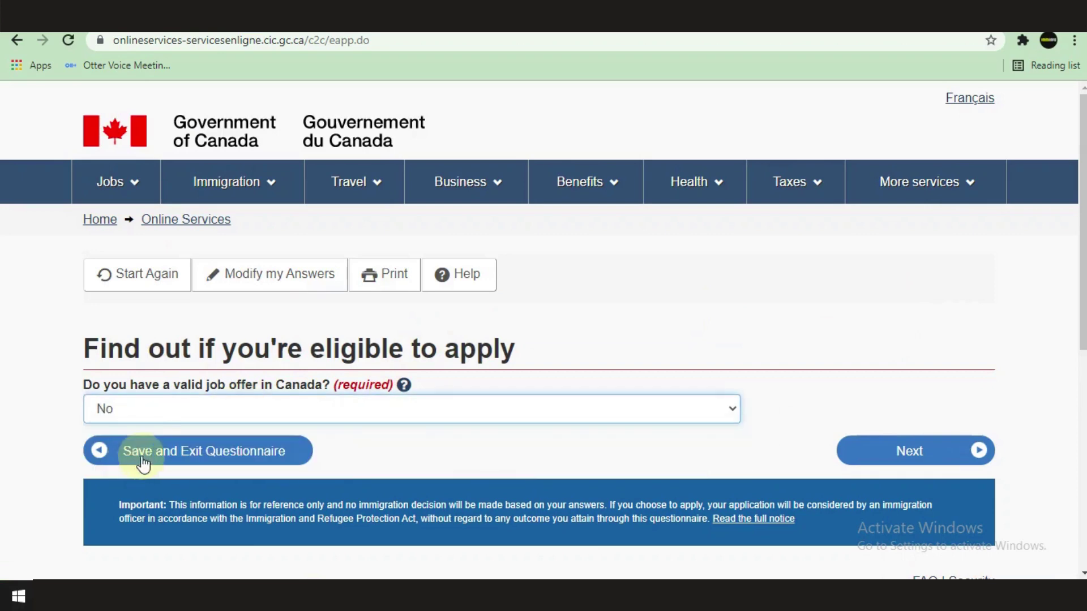
pyautogui.click(880, 447)
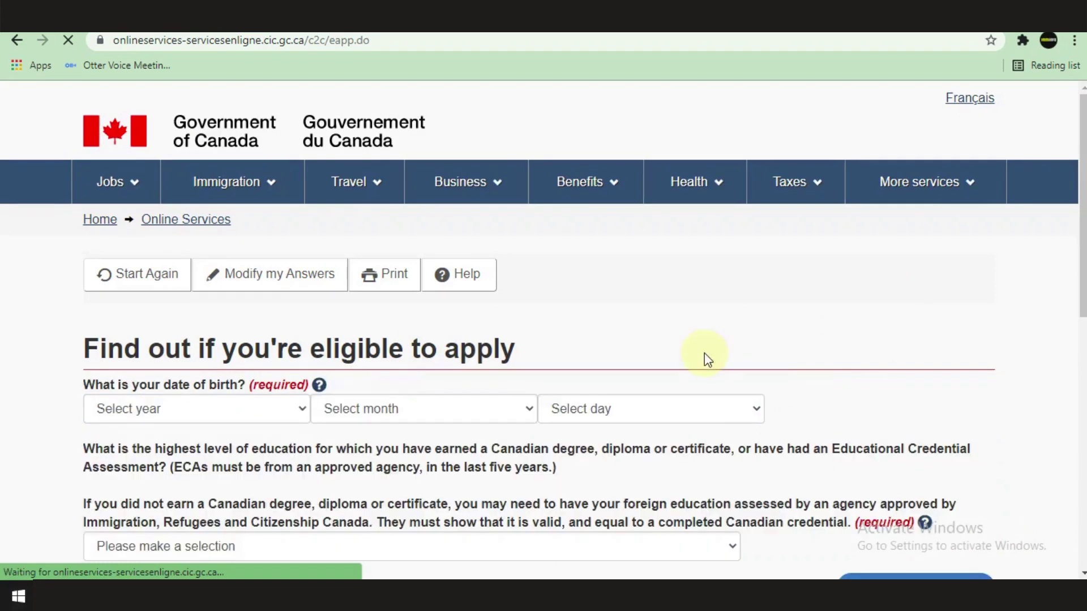
# Fill in the applicant's date of birth by choosing the year, month and day.
pyautogui.scroll(-1, 704, 356)
pyautogui.click(138, 330)
pyautogui.scroll(-10, 175, 194)
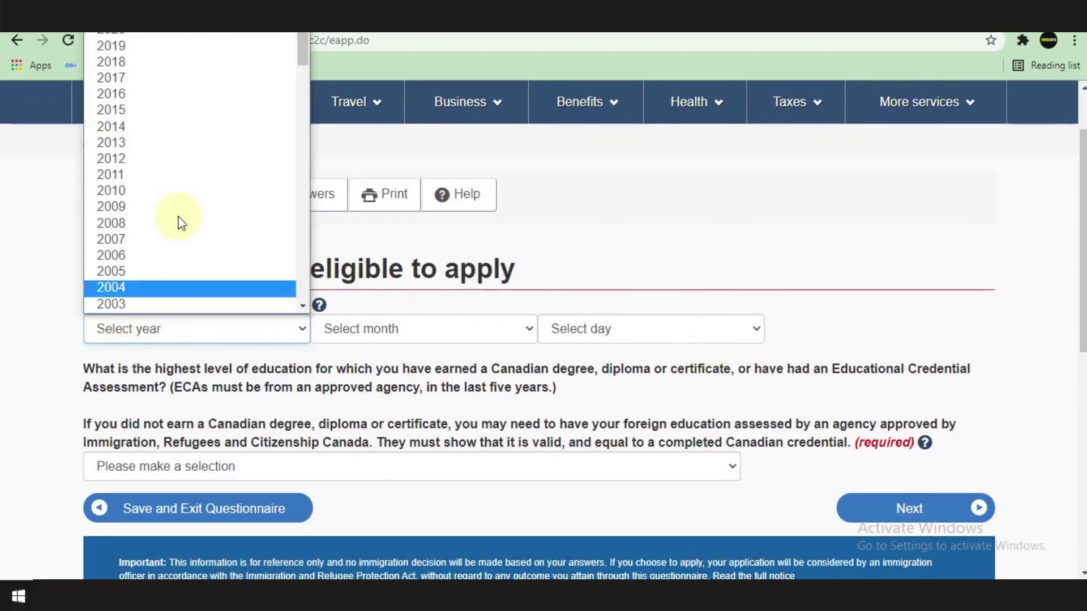
pyautogui.scroll(-8, 175, 194)
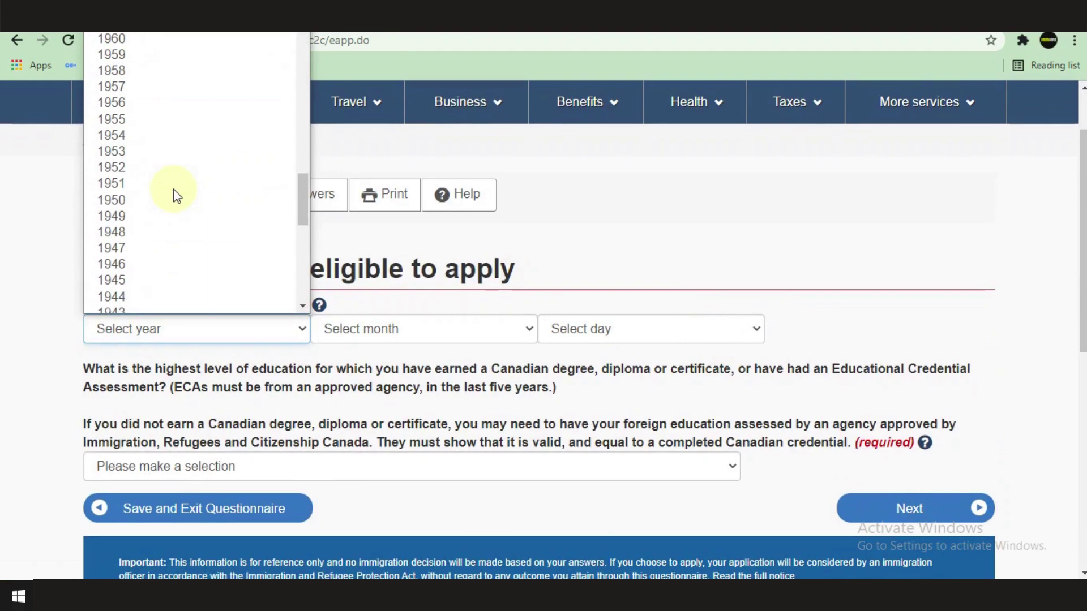
pyautogui.scroll(15, 173, 194)
pyautogui.scroll(3, 173, 194)
pyautogui.scroll(-3, 173, 194)
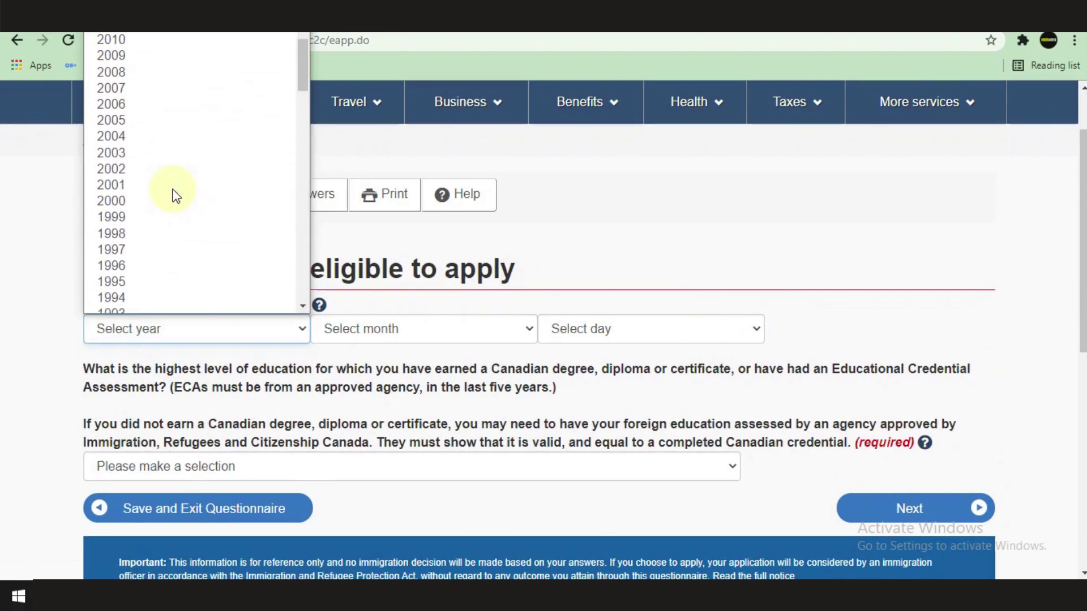
pyautogui.click(120, 280)
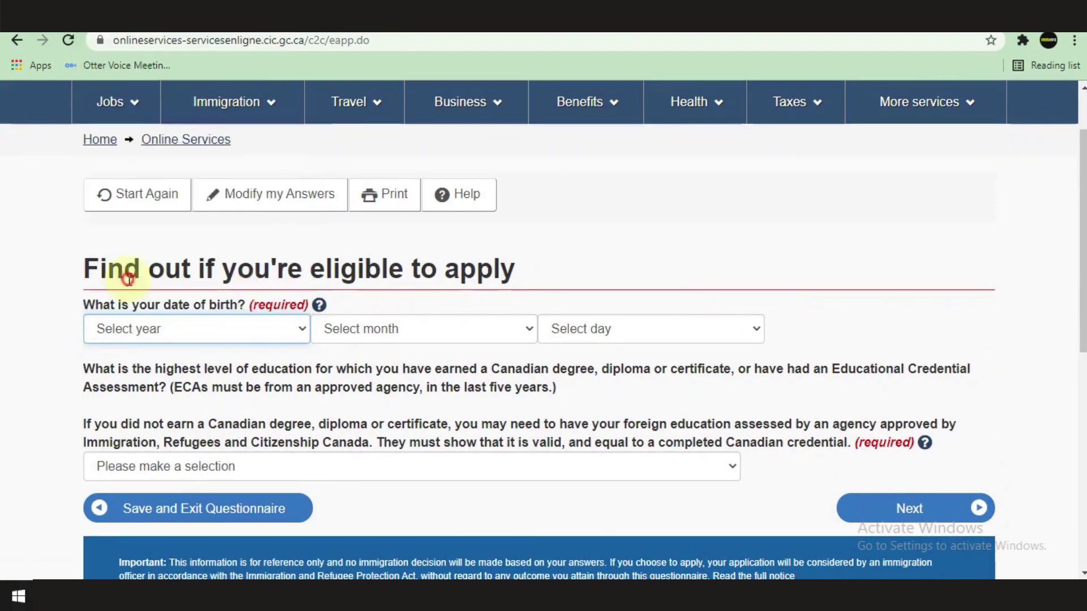
pyautogui.click(378, 329)
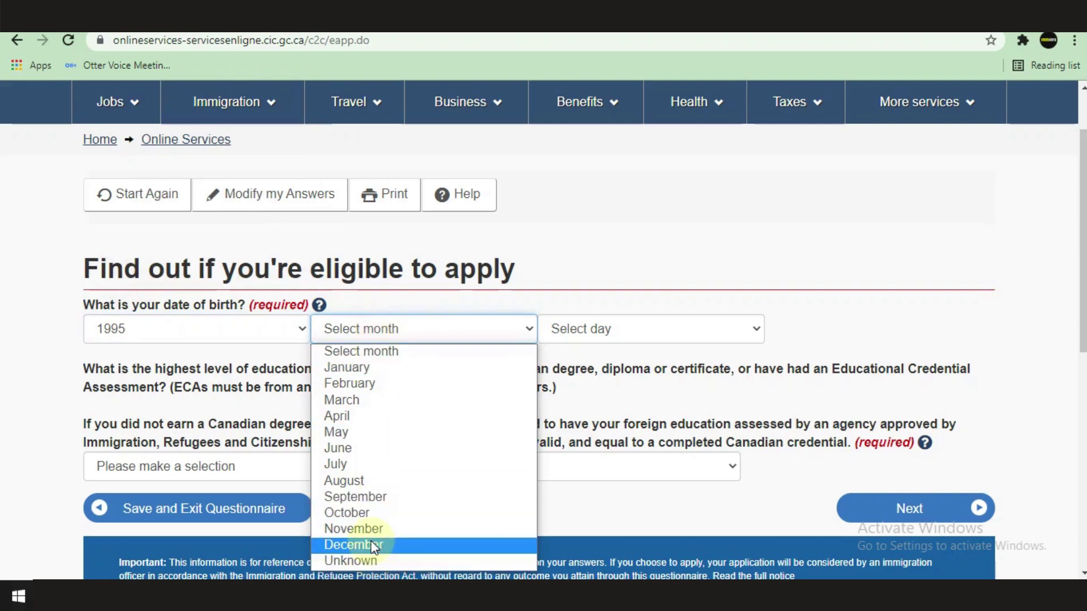
pyautogui.click(363, 529)
pyautogui.click(619, 334)
pyautogui.scroll(-1, 599, 284)
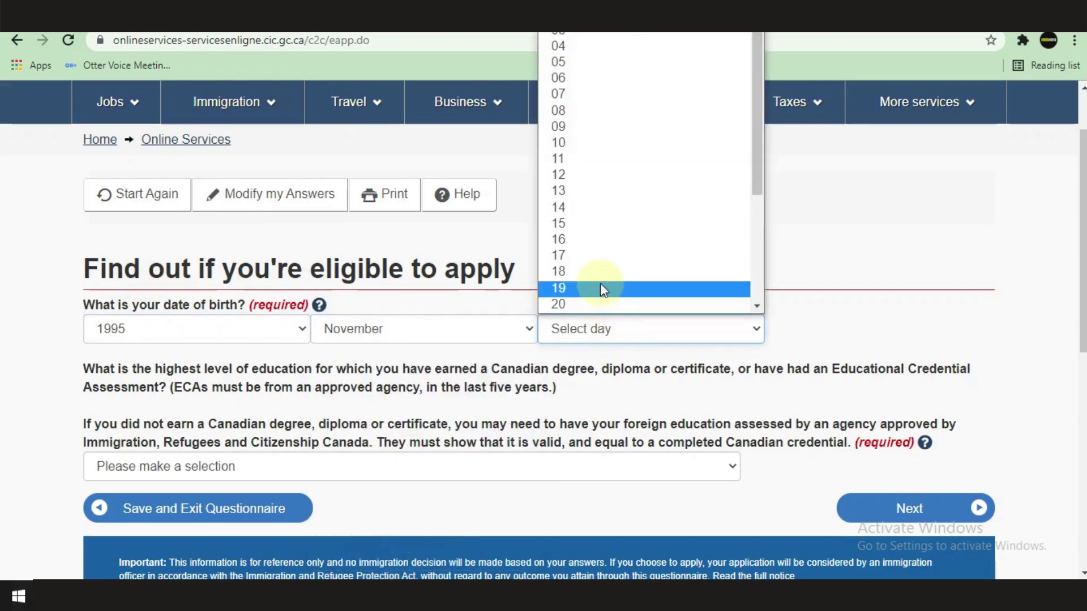
pyautogui.click(600, 283)
# Set the highest level of education to the Bachelor's degree OR three or more year program option, and continue.
pyautogui.scroll(-1, 358, 428)
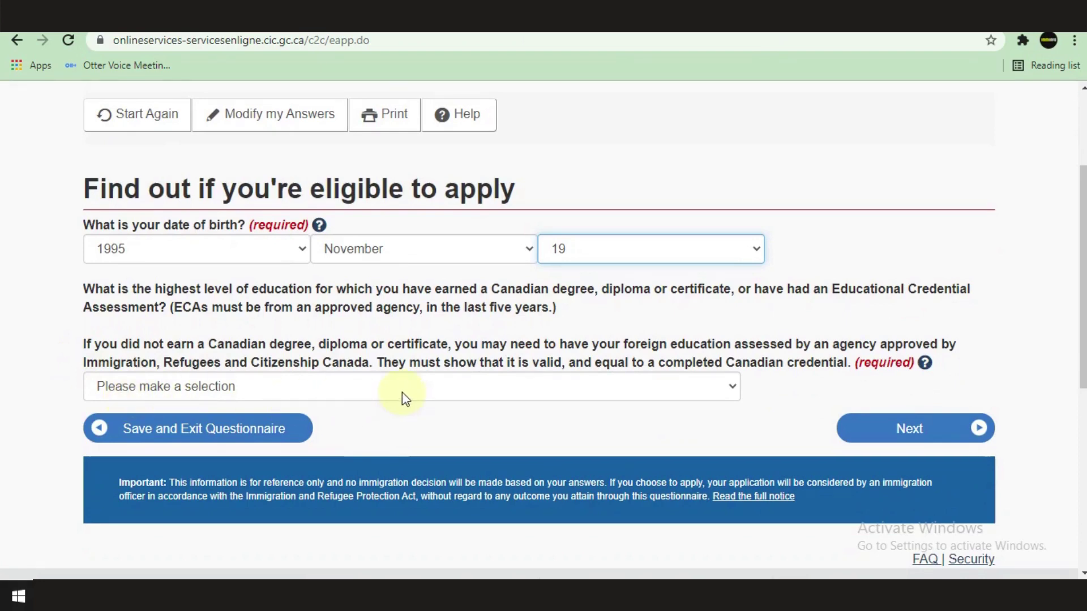
pyautogui.click(435, 393)
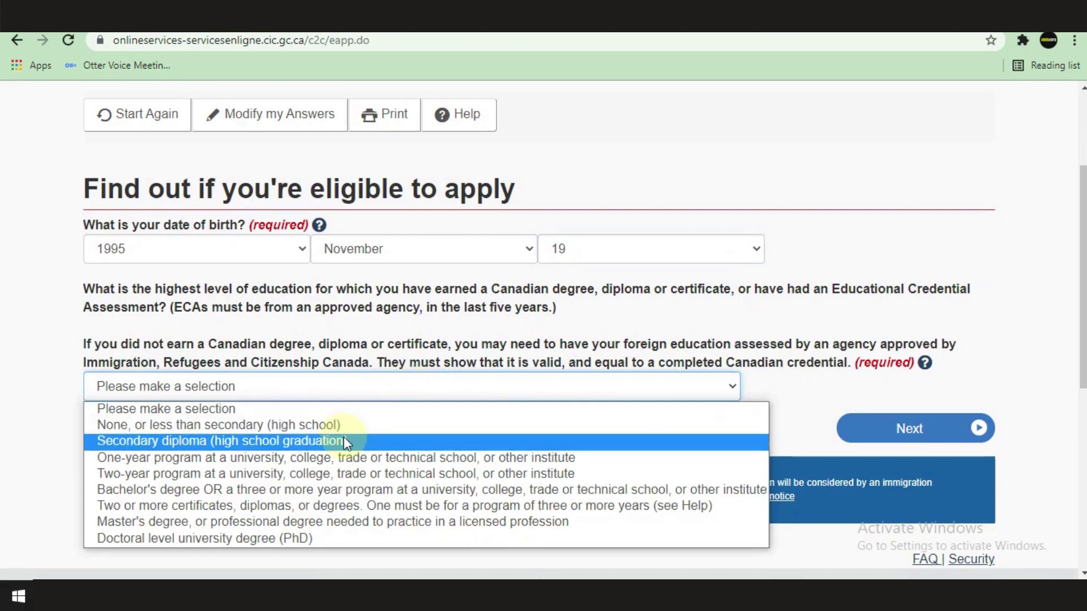
pyautogui.click(328, 490)
pyautogui.click(861, 439)
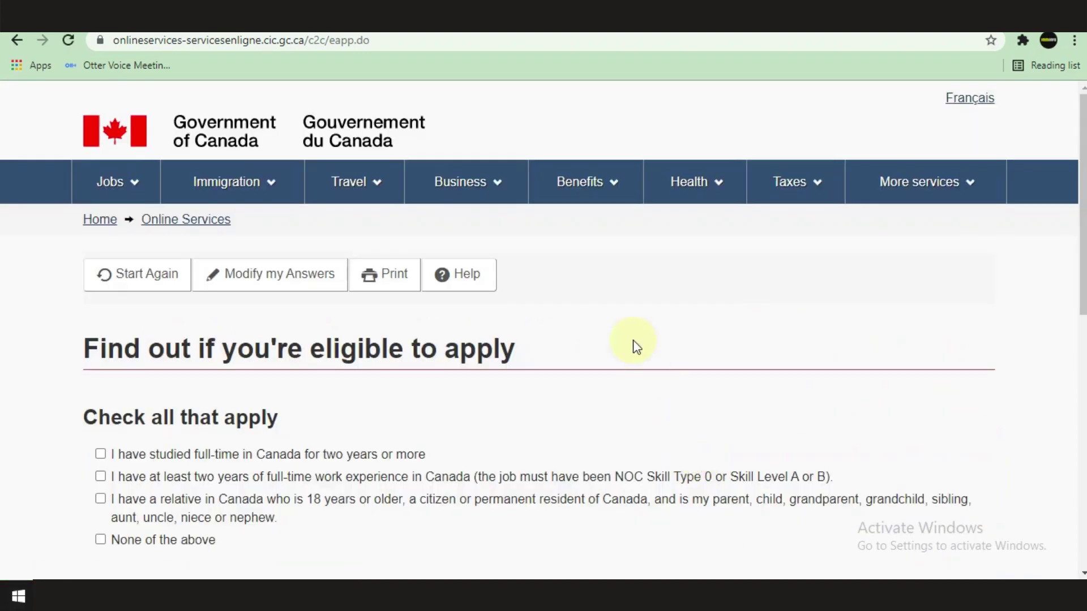
# Choose None of the above for Canadian study, work experience and relatives, and continue.
pyautogui.scroll(-2, 634, 342)
pyautogui.scroll(-1, 633, 340)
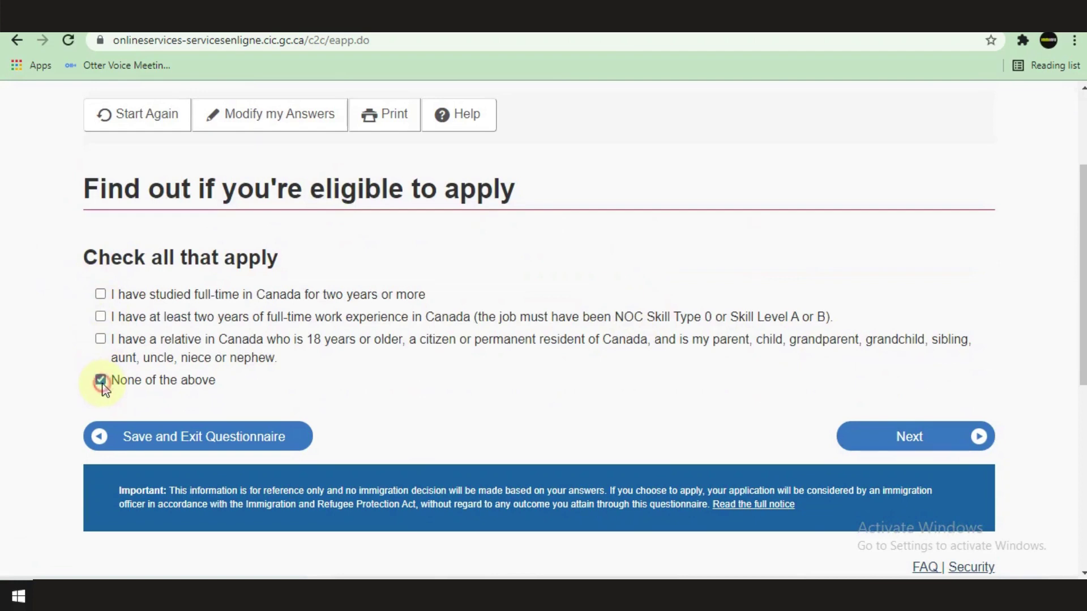
pyautogui.click(873, 446)
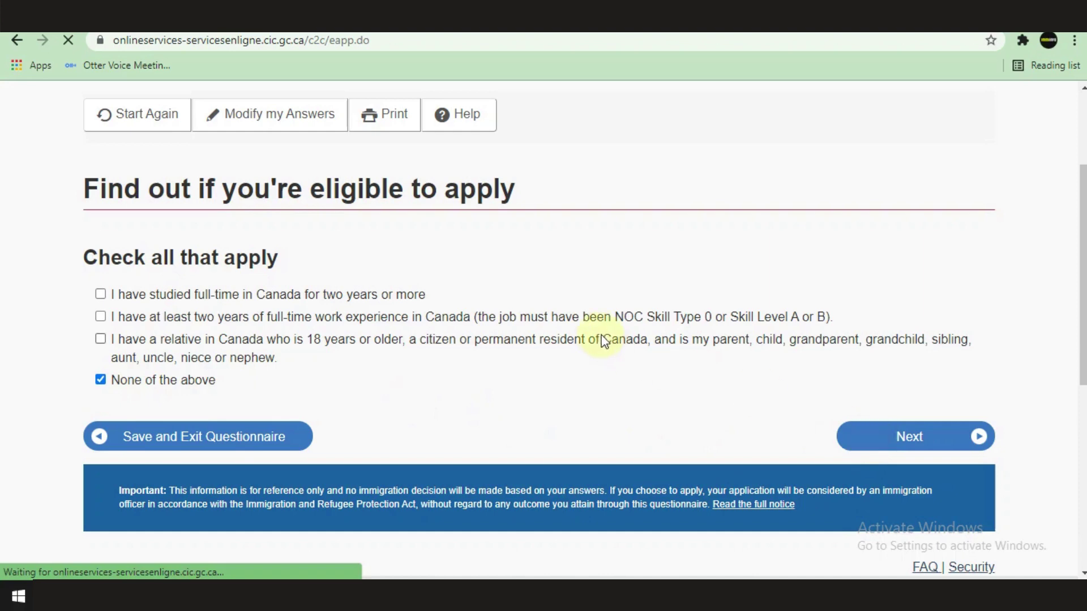
# Set the marital status to Never Married/Single and continue to the eligibility results.
pyautogui.scroll(-3, 611, 318)
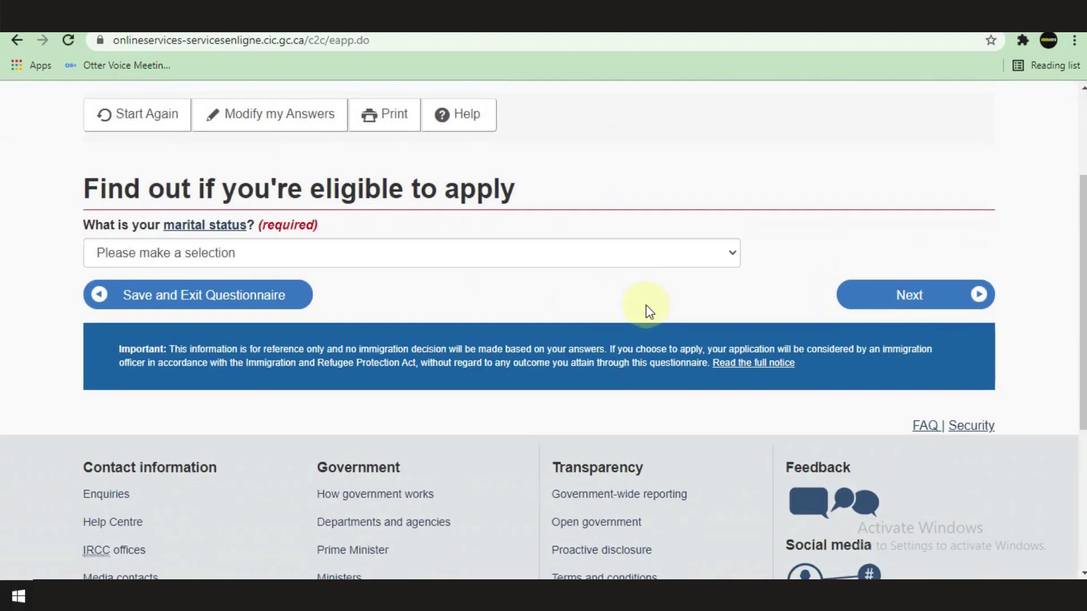
pyautogui.click(205, 253)
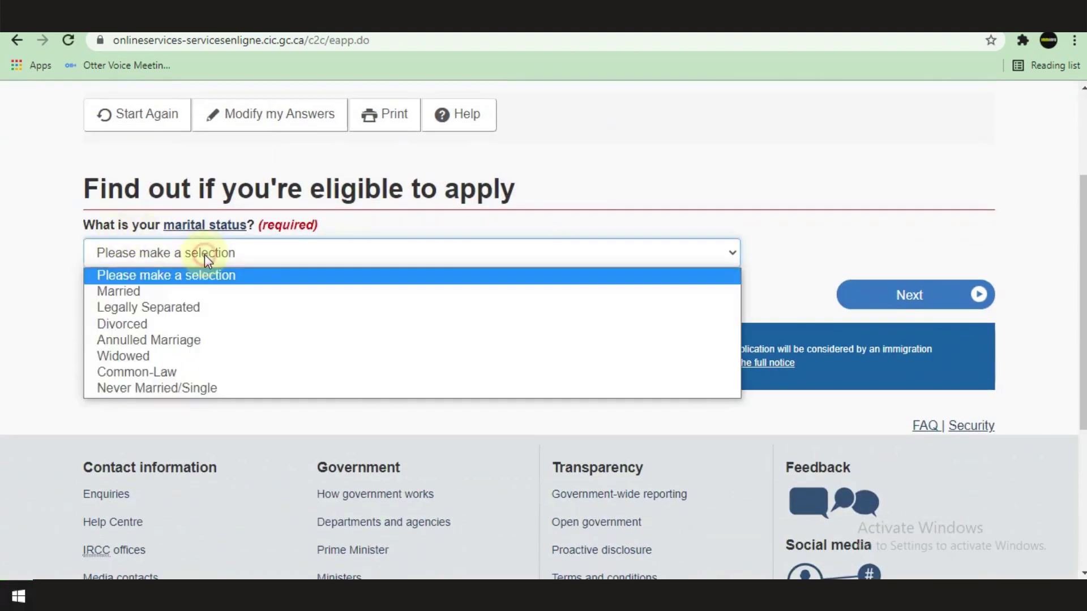
pyautogui.click(197, 389)
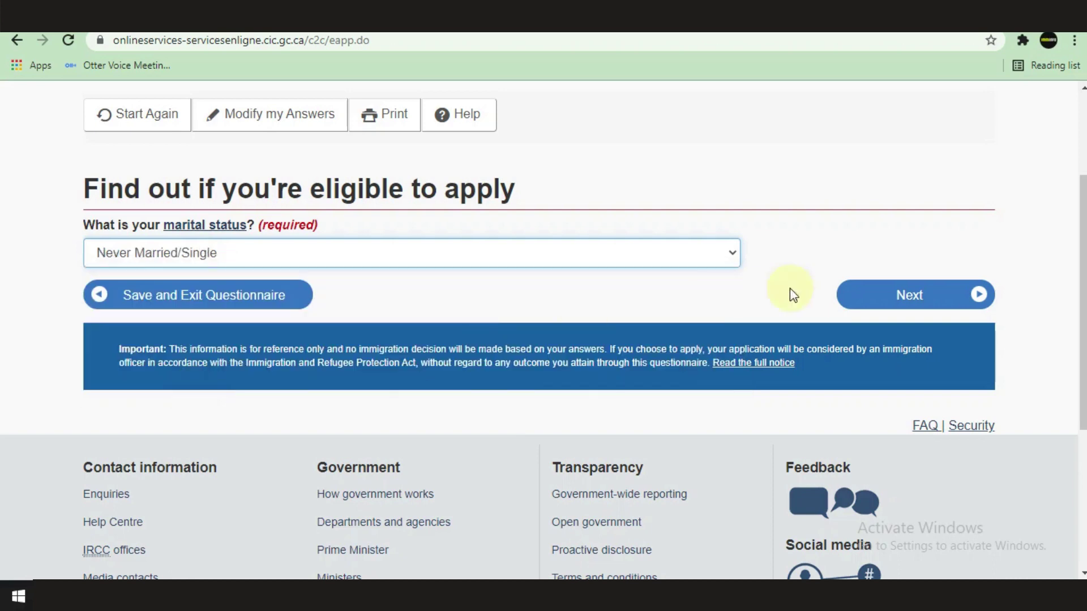
pyautogui.click(898, 294)
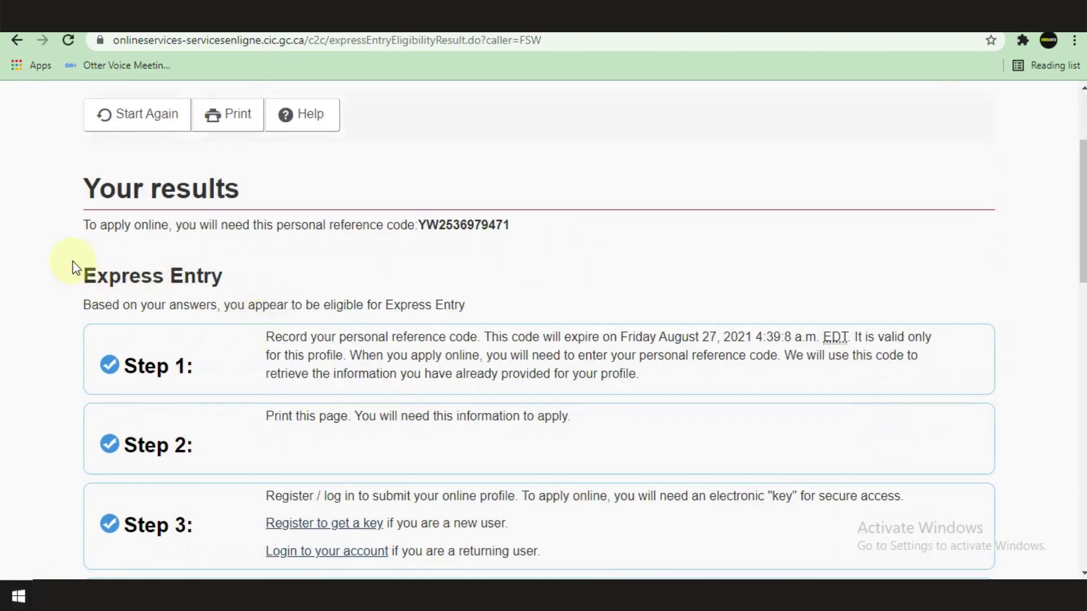
# Examine the personal reference code on the results page, highlighting its line and the code itself.
pyautogui.moveTo(83, 224); pyautogui.dragTo(423, 223)
pyautogui.click(536, 261)
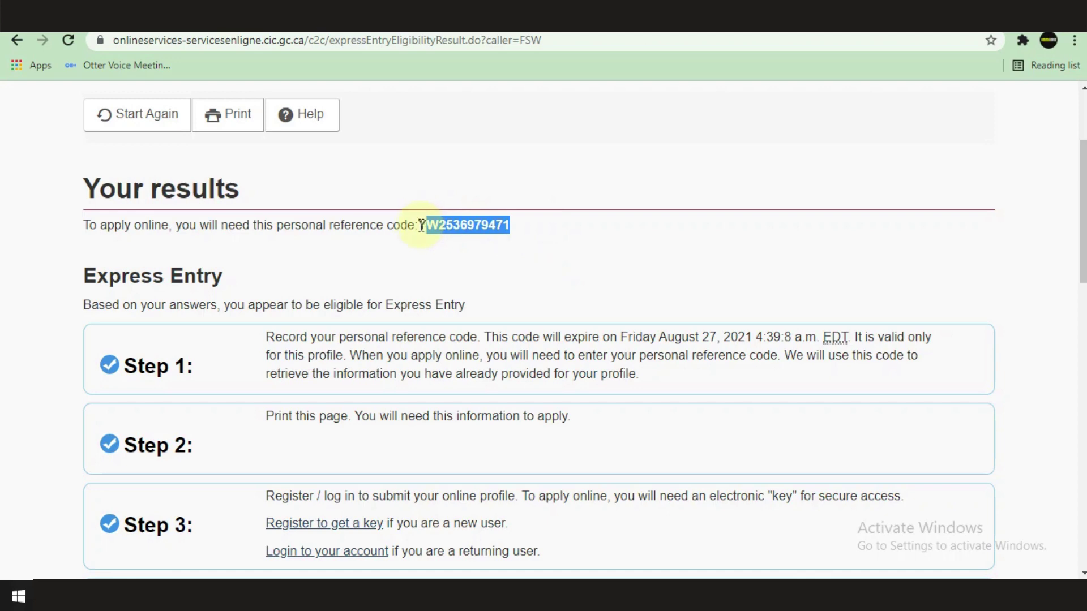
pyautogui.moveTo(419, 225); pyautogui.dragTo(637, 262)
pyautogui.click(633, 257)
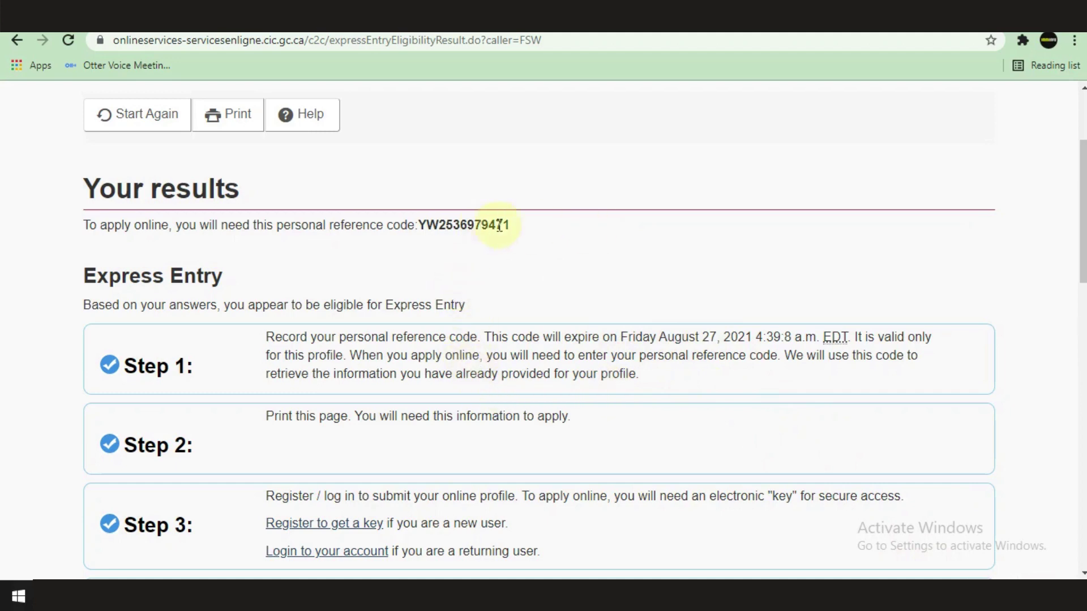
pyautogui.moveTo(511, 225); pyautogui.dragTo(421, 226)
# Review the listed Express Entry application steps through Step 7, and exit the questionnaire.
pyautogui.scroll(-3, 471, 348)
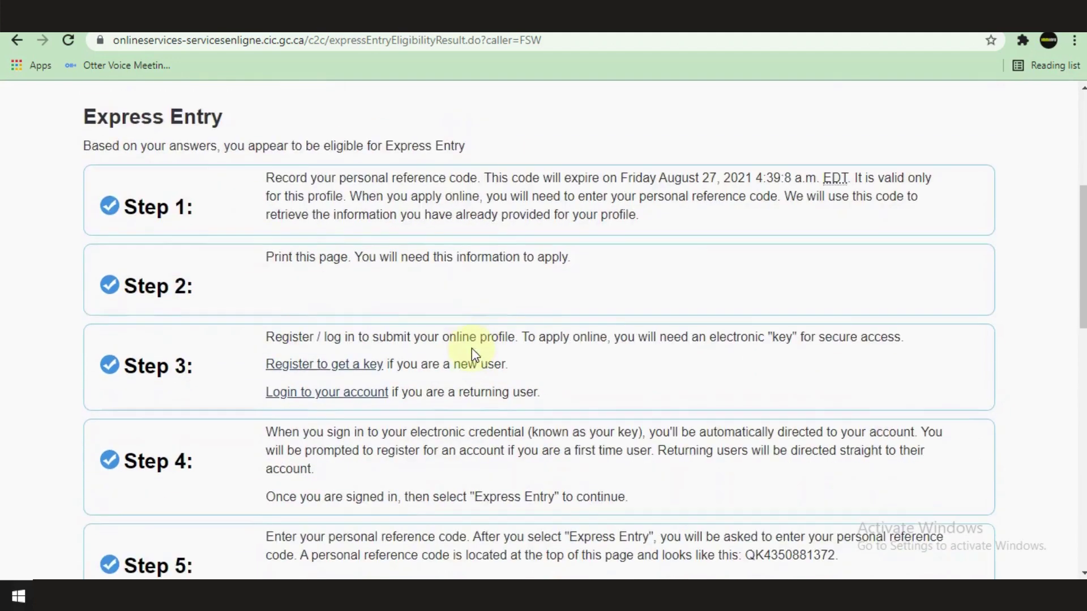
pyautogui.scroll(-3, 462, 345)
pyautogui.scroll(-3, 460, 343)
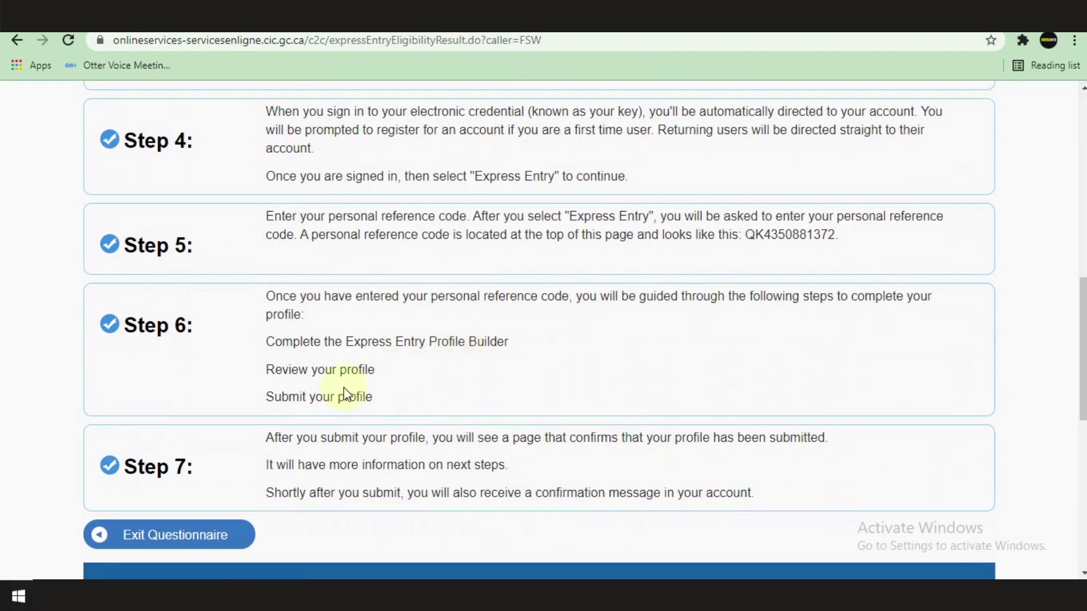
pyautogui.click(131, 542)
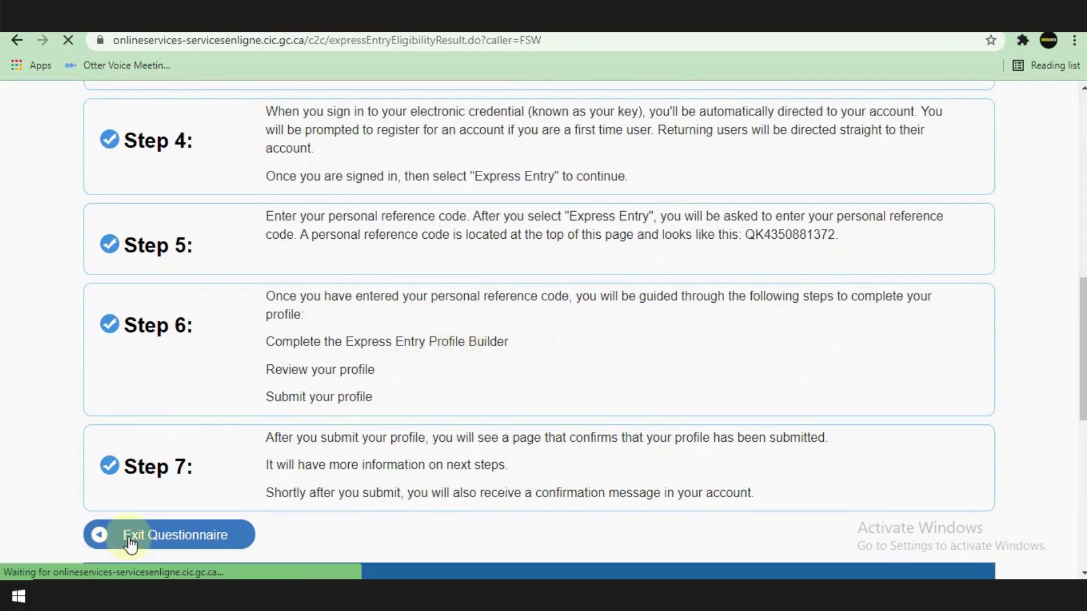